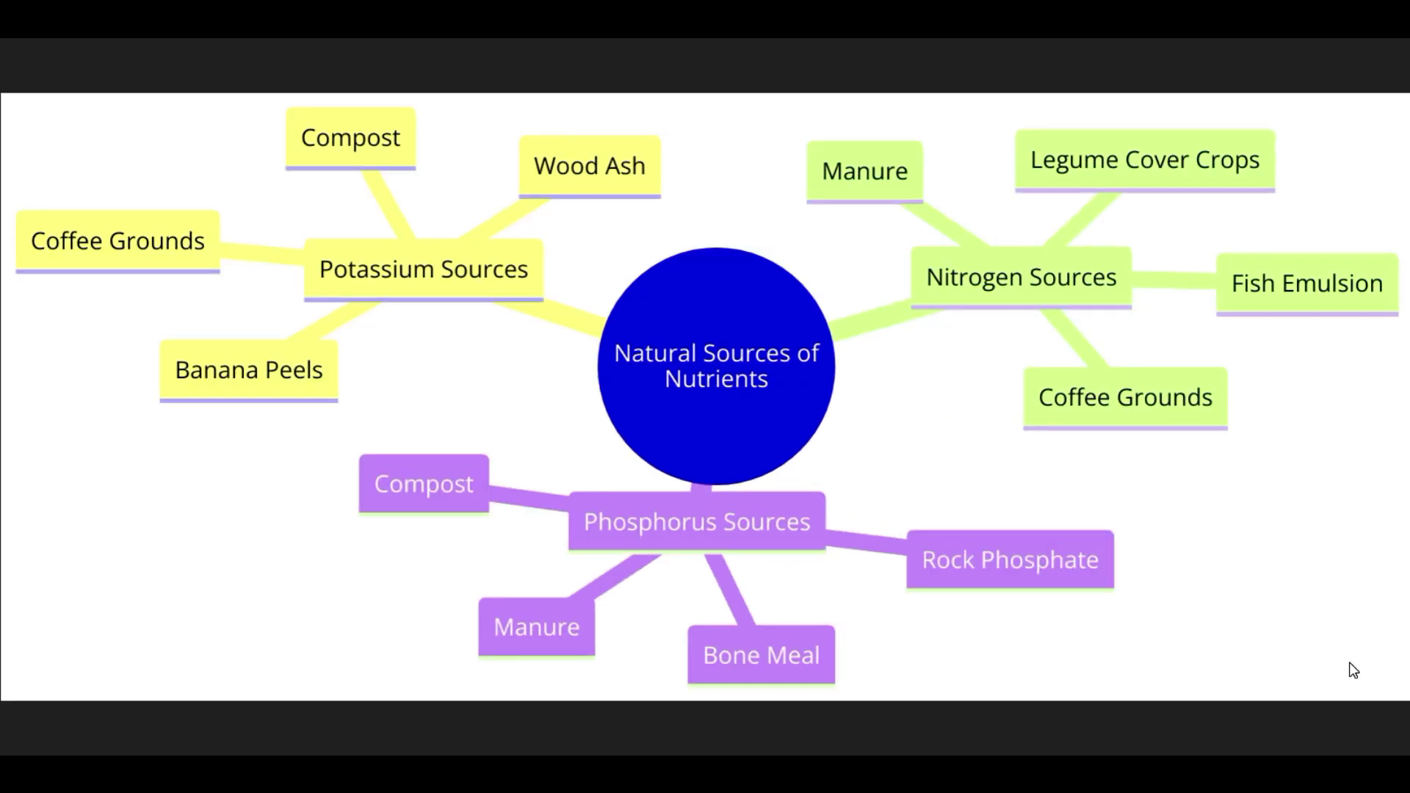
- Switch to the Industrial Sources of Fertilizers mind map
left_click(1351, 663)
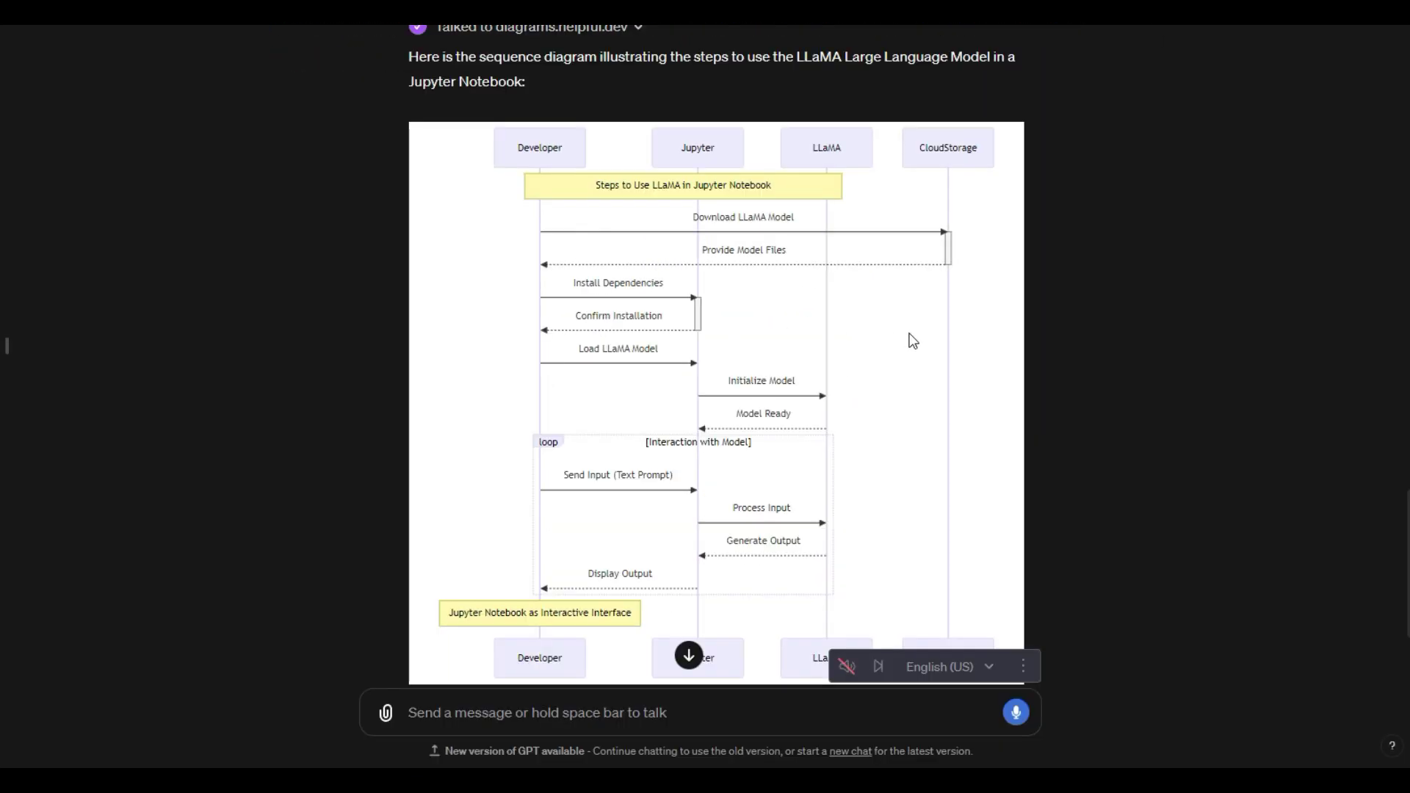
- Scroll through the LLaMA-in-Jupyter sequence diagram reply to its closing note and download links
scroll(1050, 349, "down", 1)
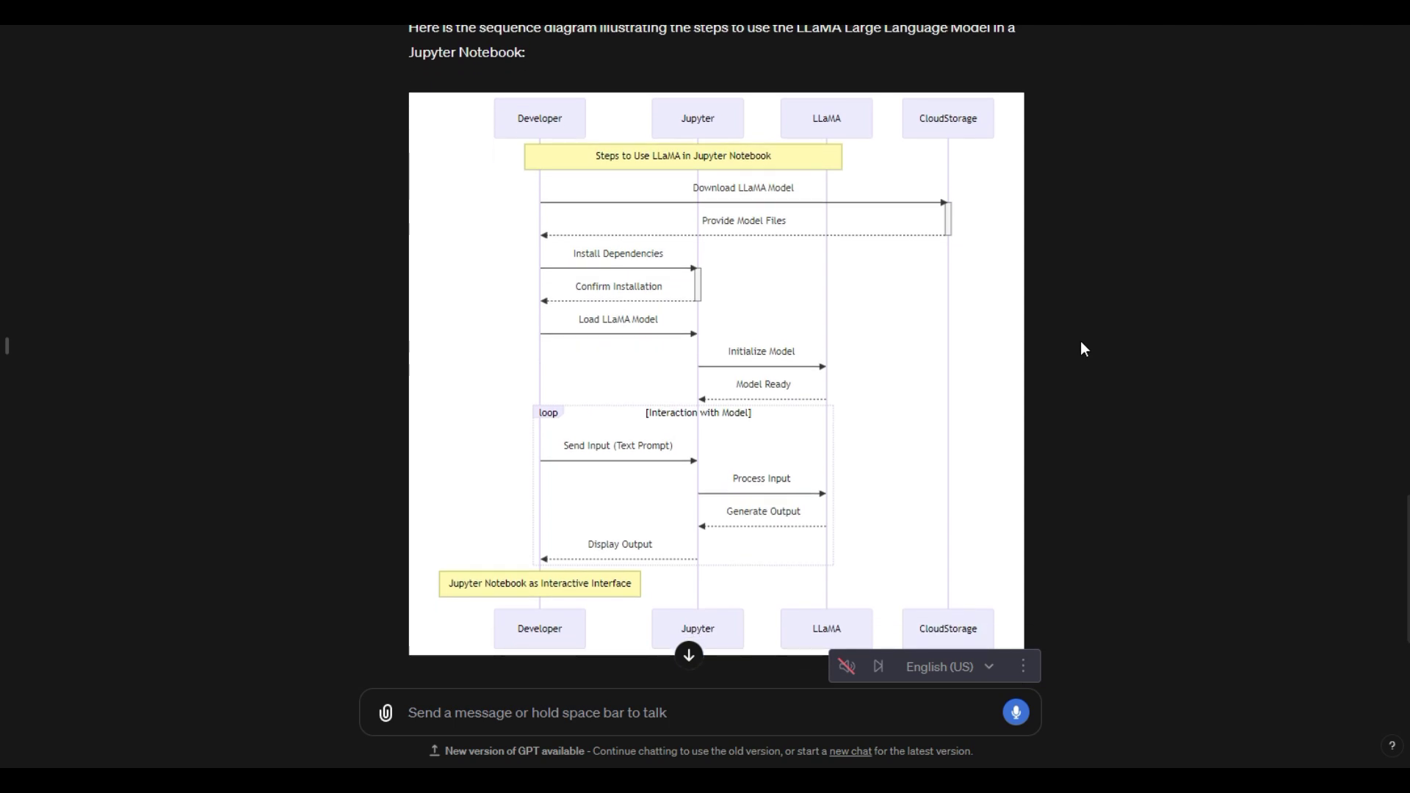
scroll(1081, 342, "down", 1)
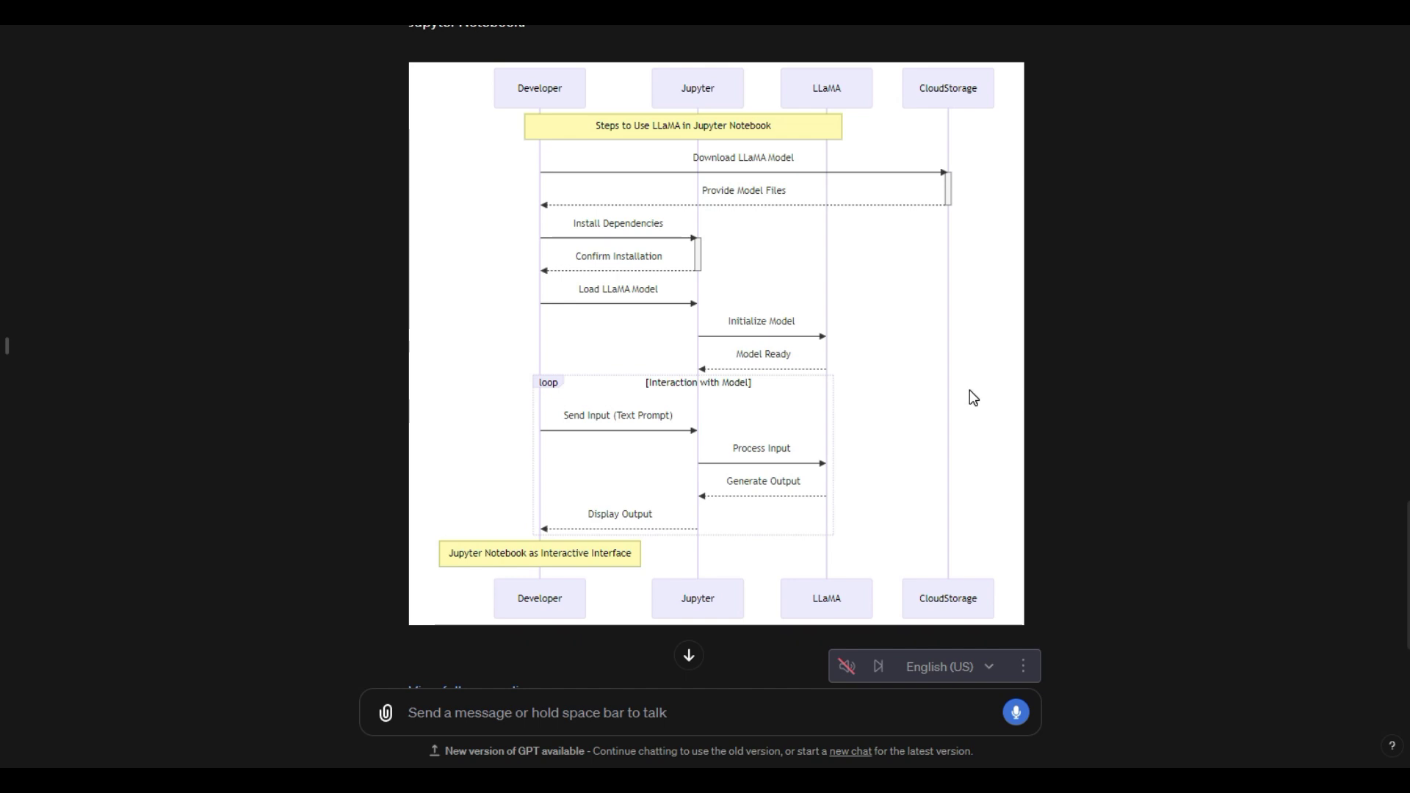
scroll(931, 401, "down", 3)
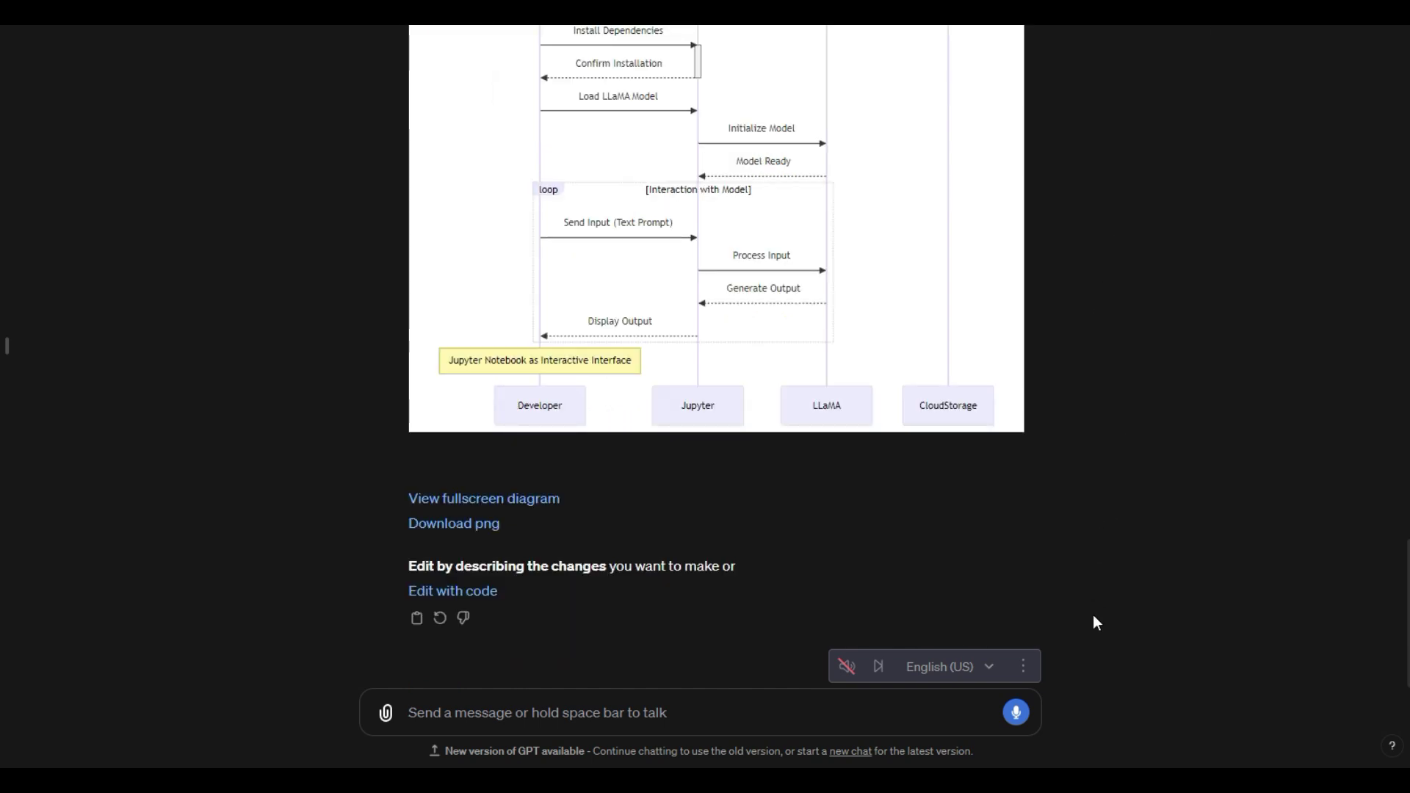
- Dictate and send a request for a beginner-friendly Network Encryption mind map
left_click(1017, 712)
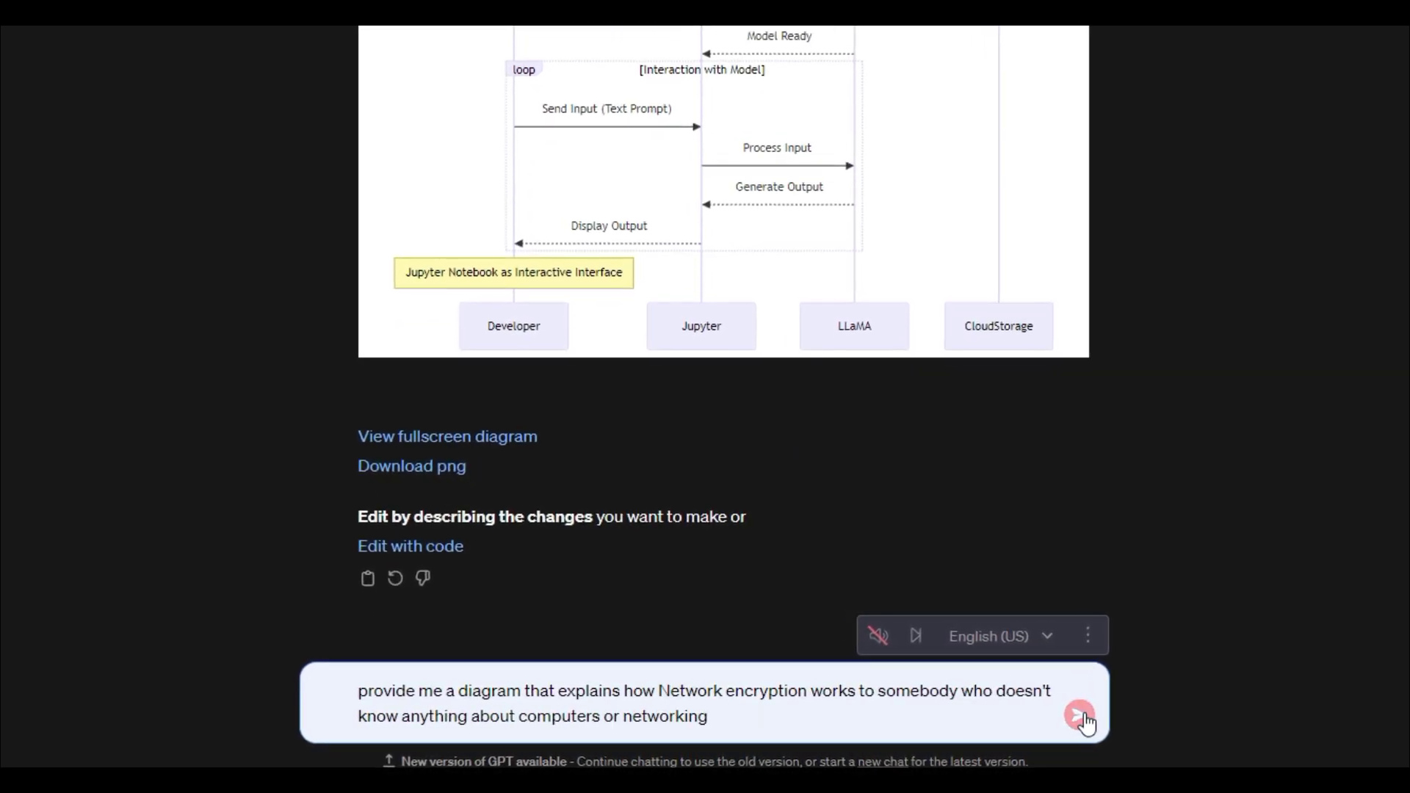
left_click(1082, 719)
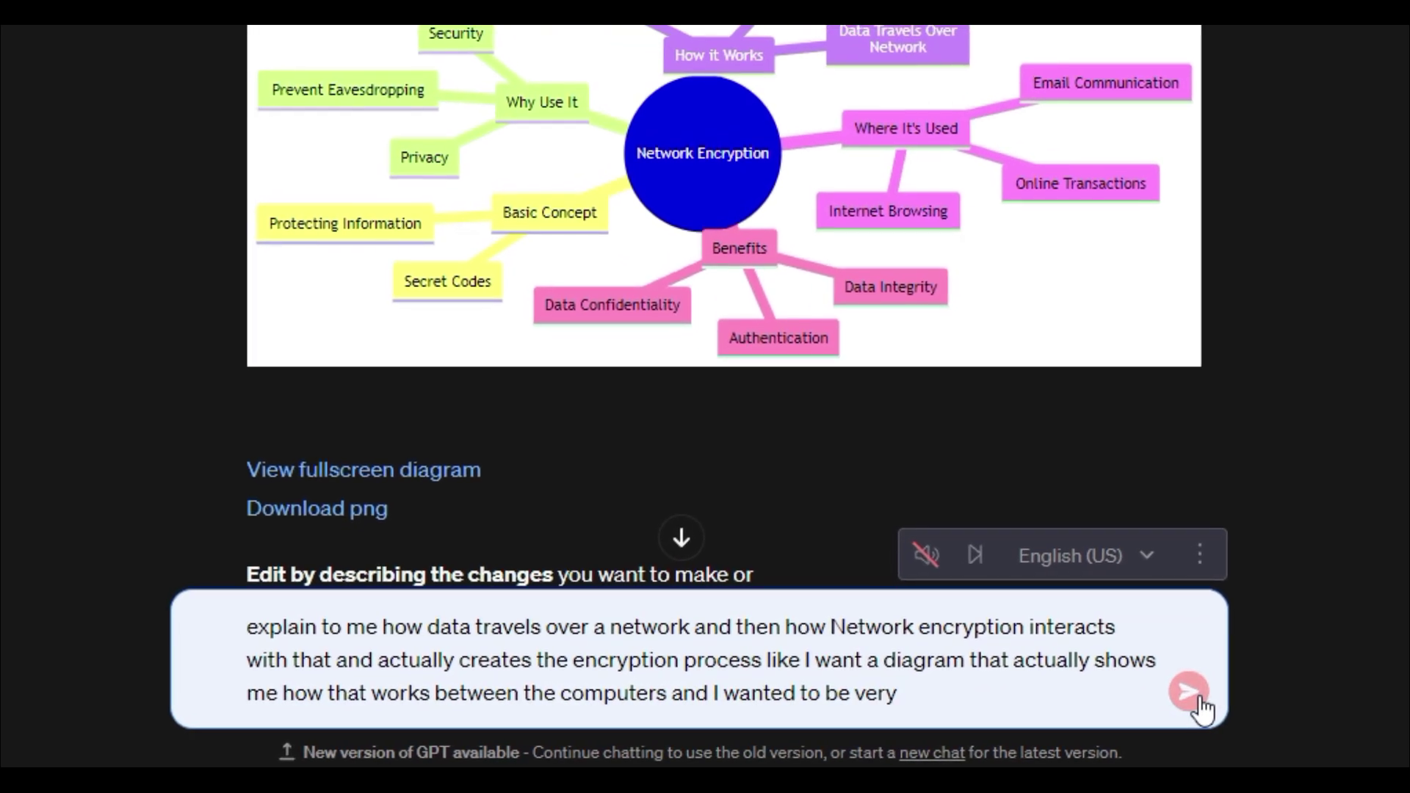
- Send the dictated request for a sequence diagram of Sender-to-Receiver data travel with encryption
left_click(1212, 700)
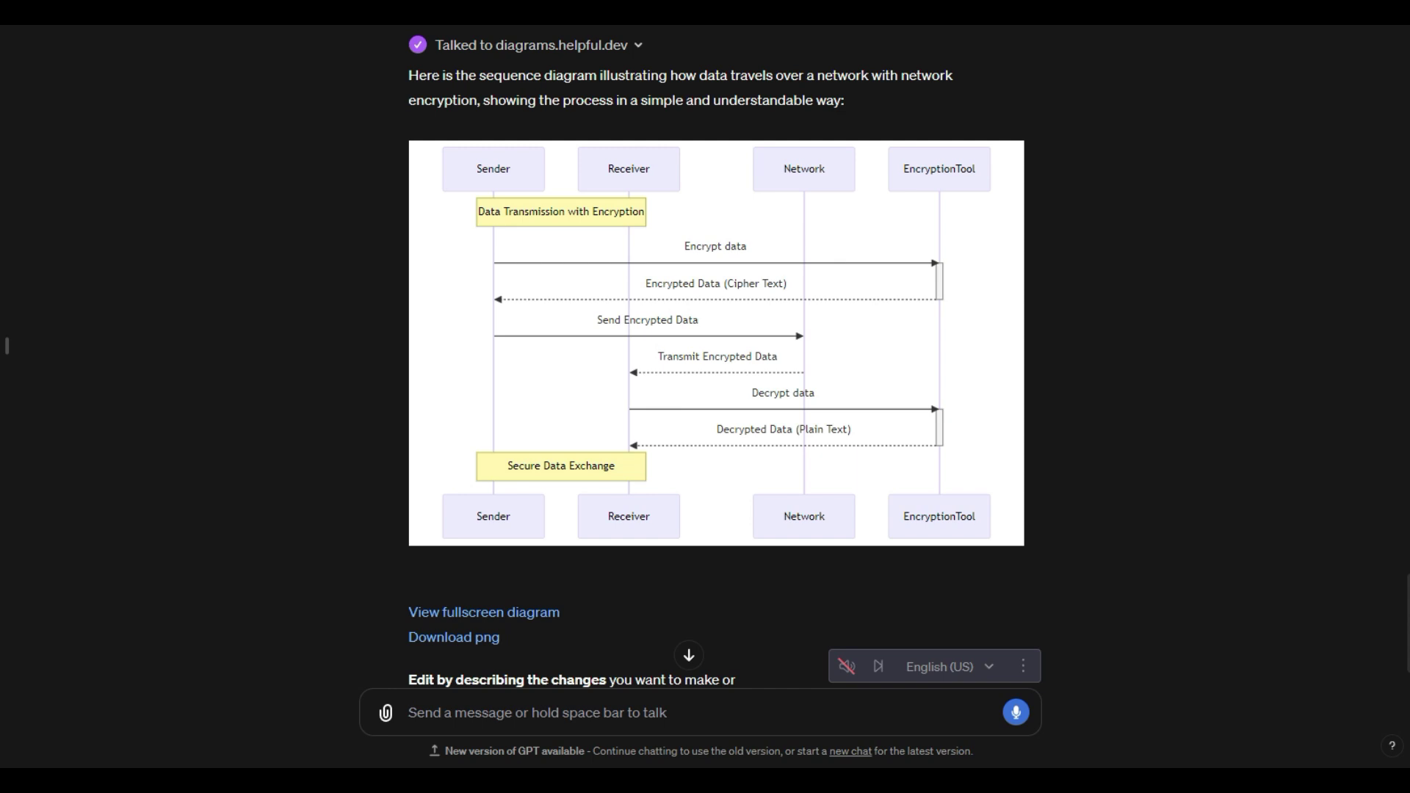
- Request a Renaissance mind map of art movements, artists, cultural impact and influences, and view it full-size
scroll(1131, 199, "down", 2)
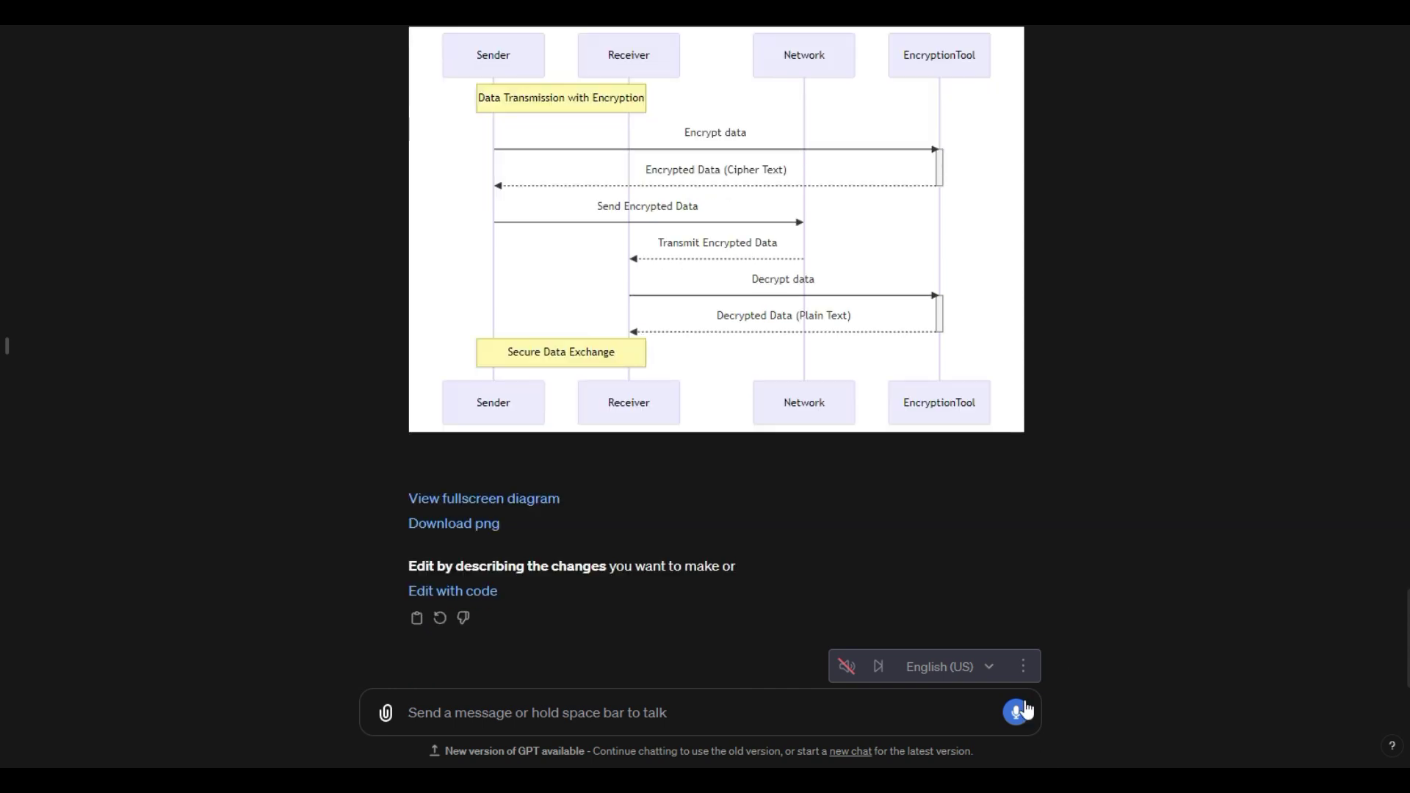
left_click(1017, 714)
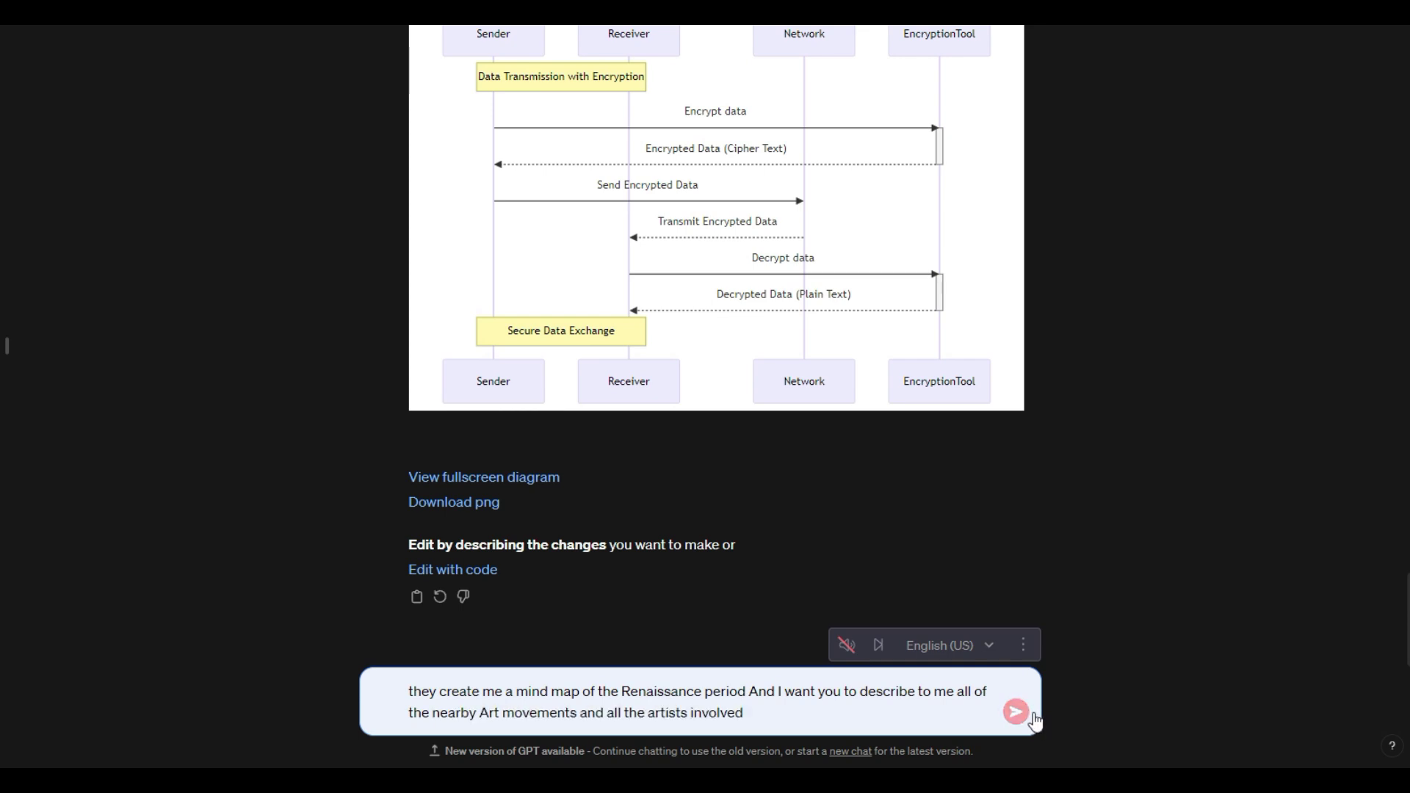
left_click(1021, 718)
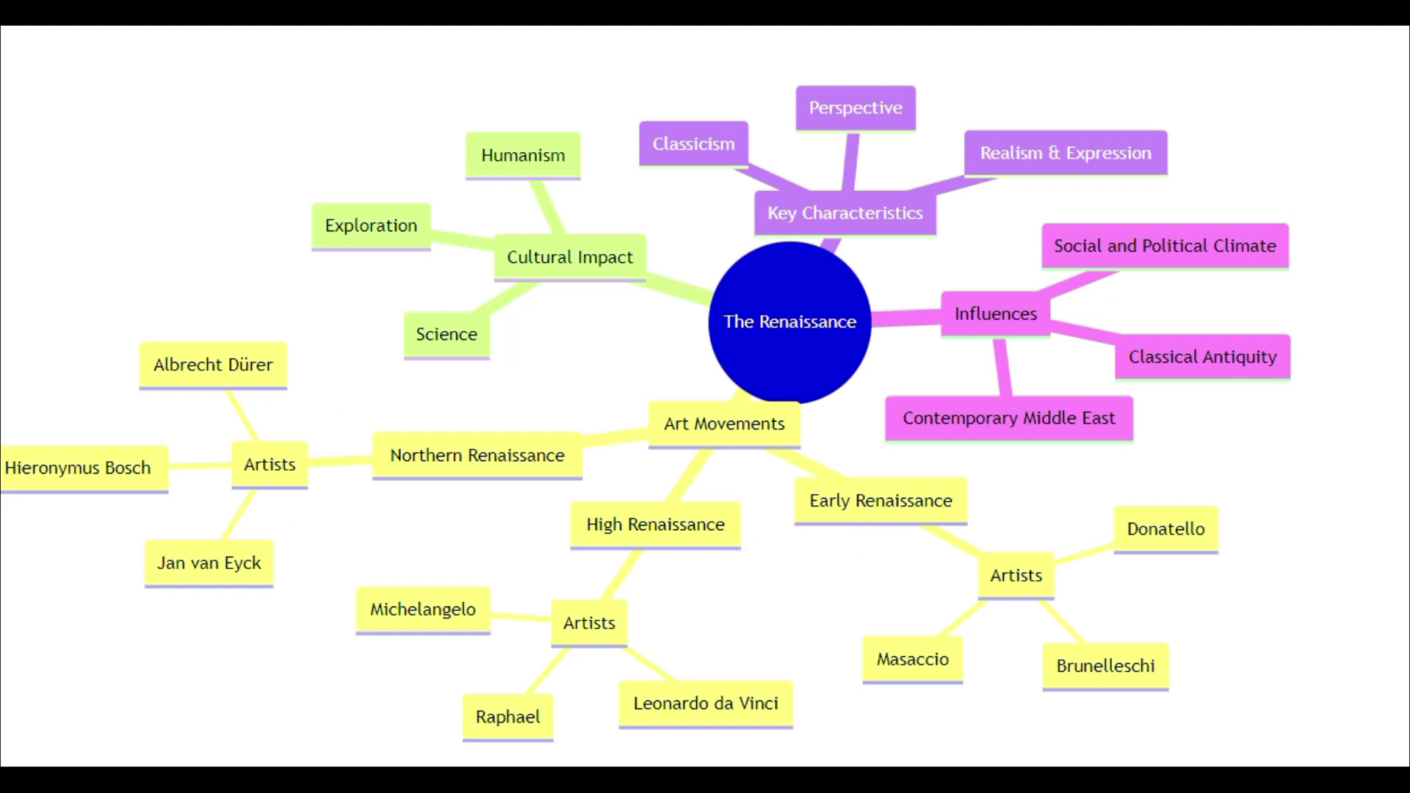
key("Escape")
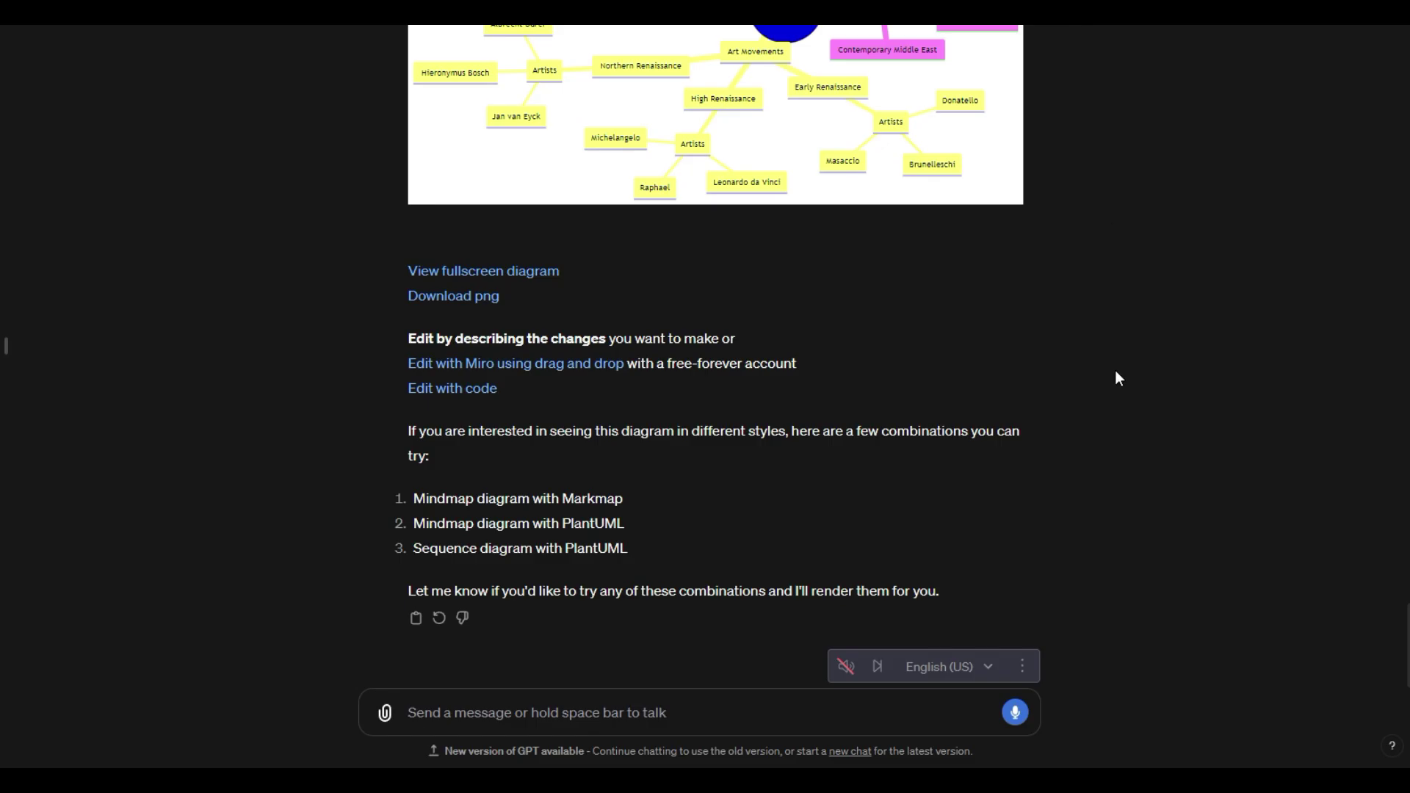
- Dictate and send a request for a Tesla Inc. mind map of overview, products, revenue and trading
left_click(1016, 714)
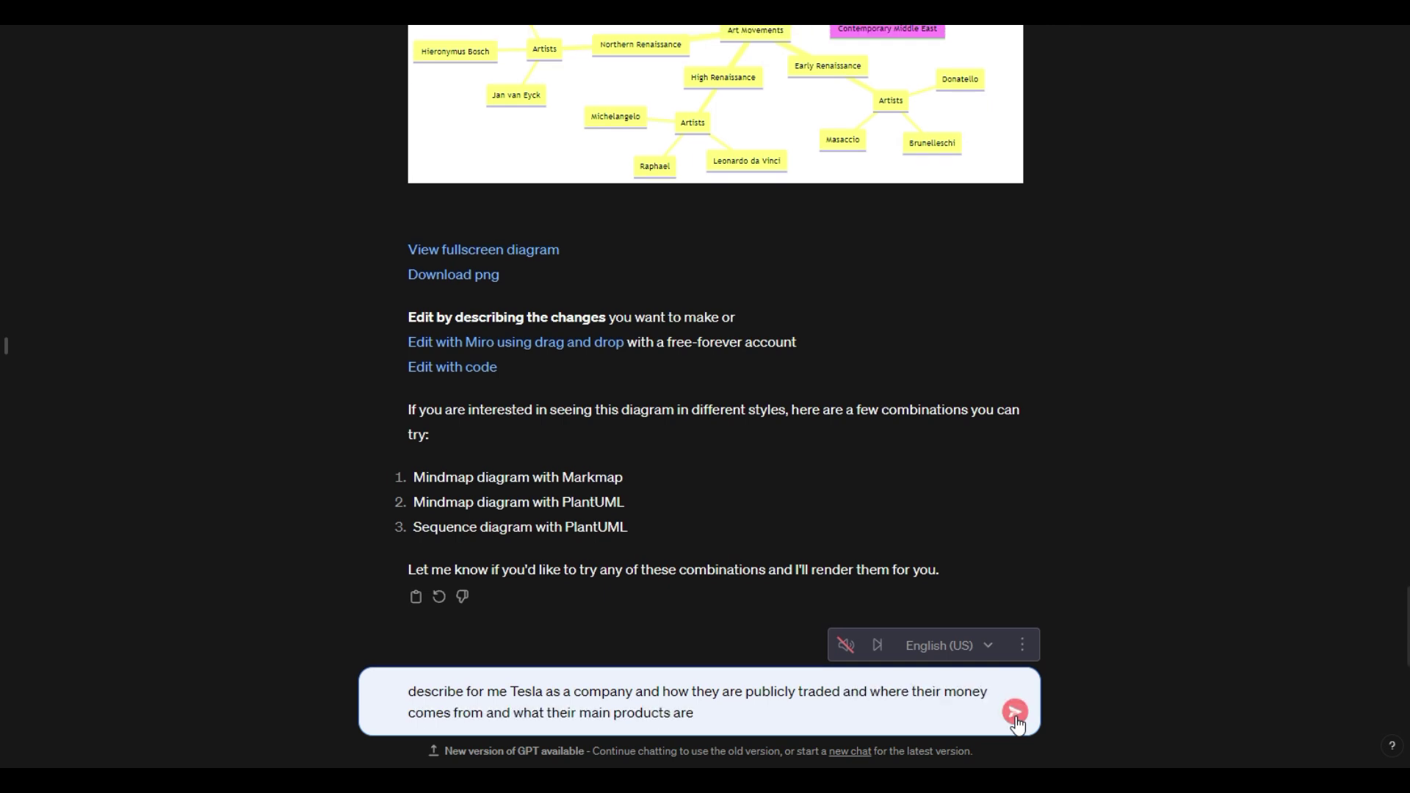
left_click(1015, 719)
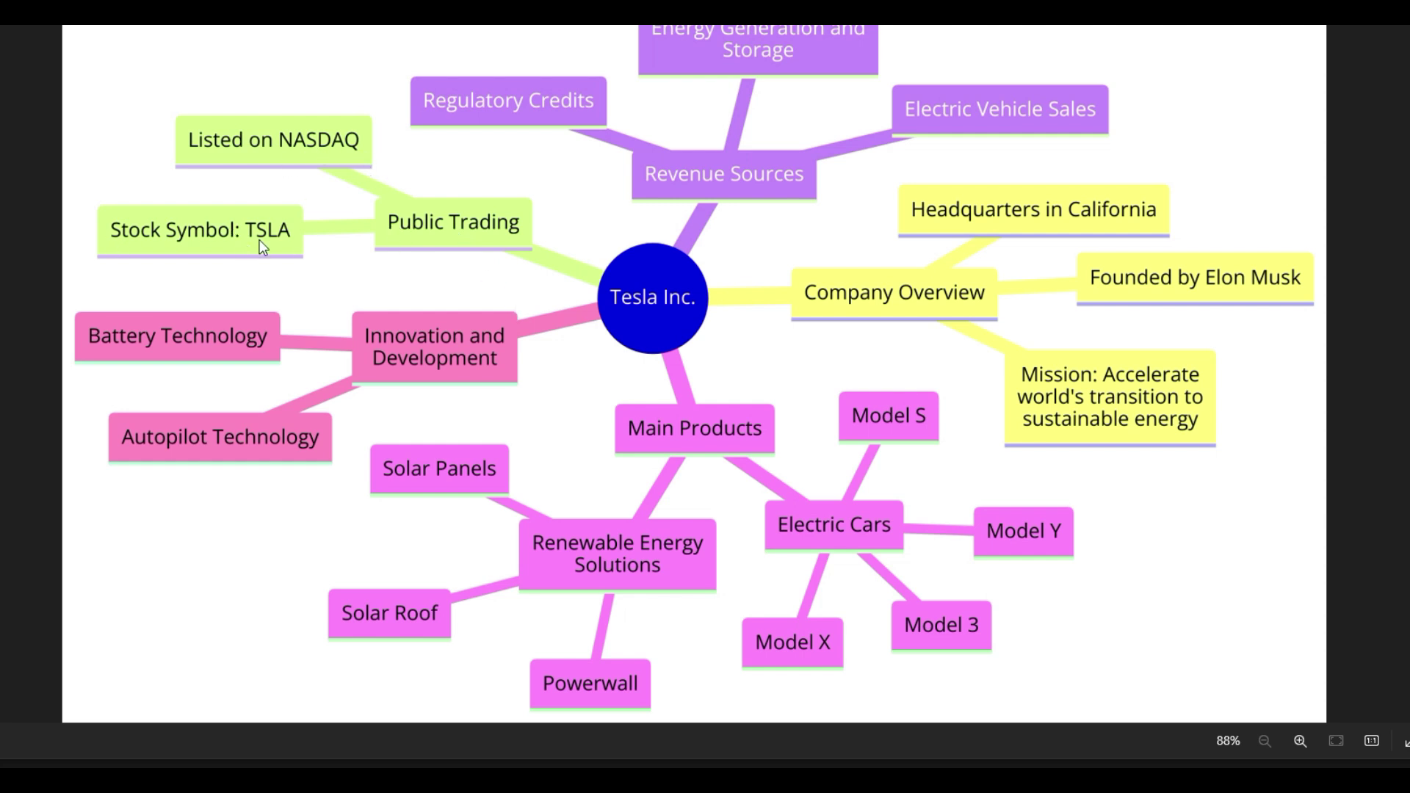
- Ask by voice for a mind map of macroeconomics' main influencers and key concepts
key("Escape")
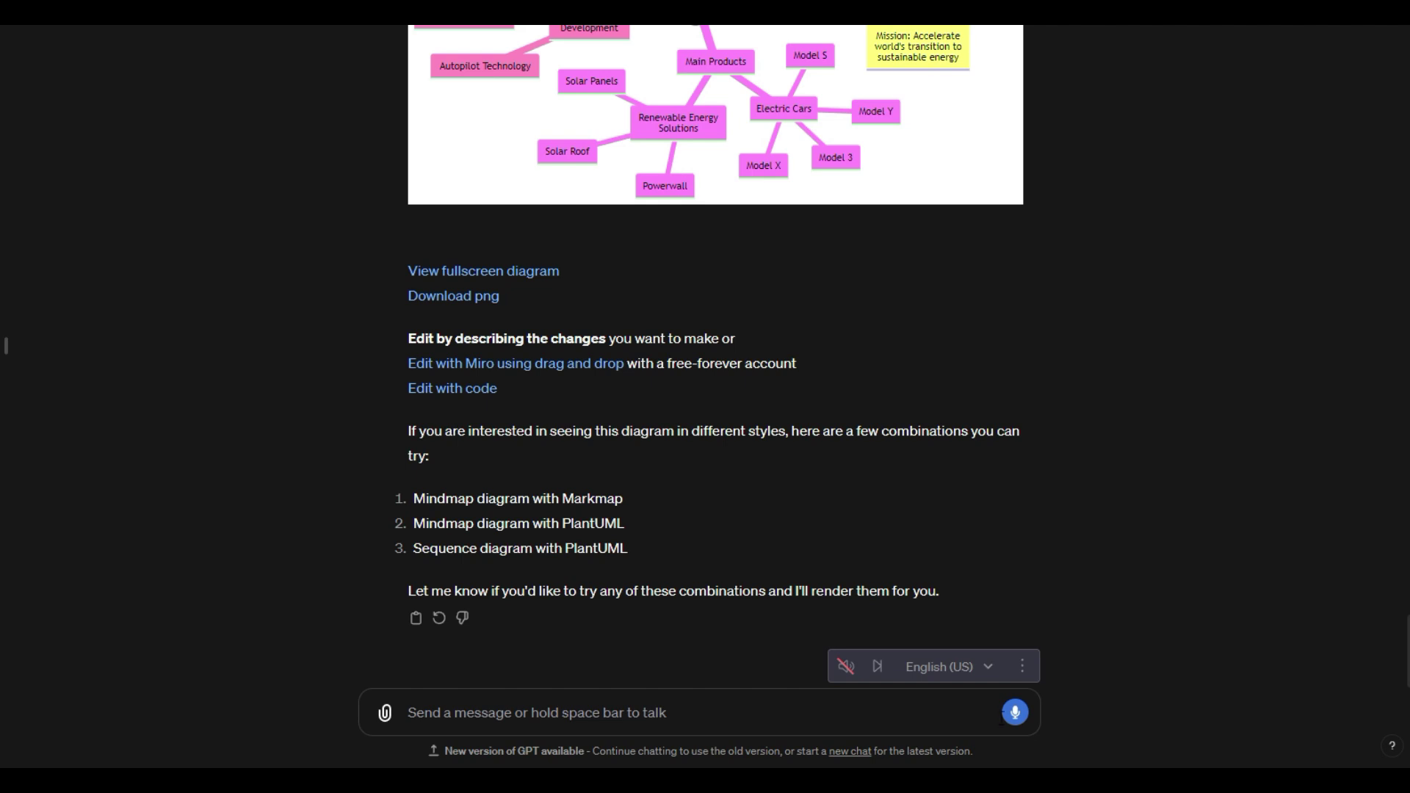
left_click(1016, 713)
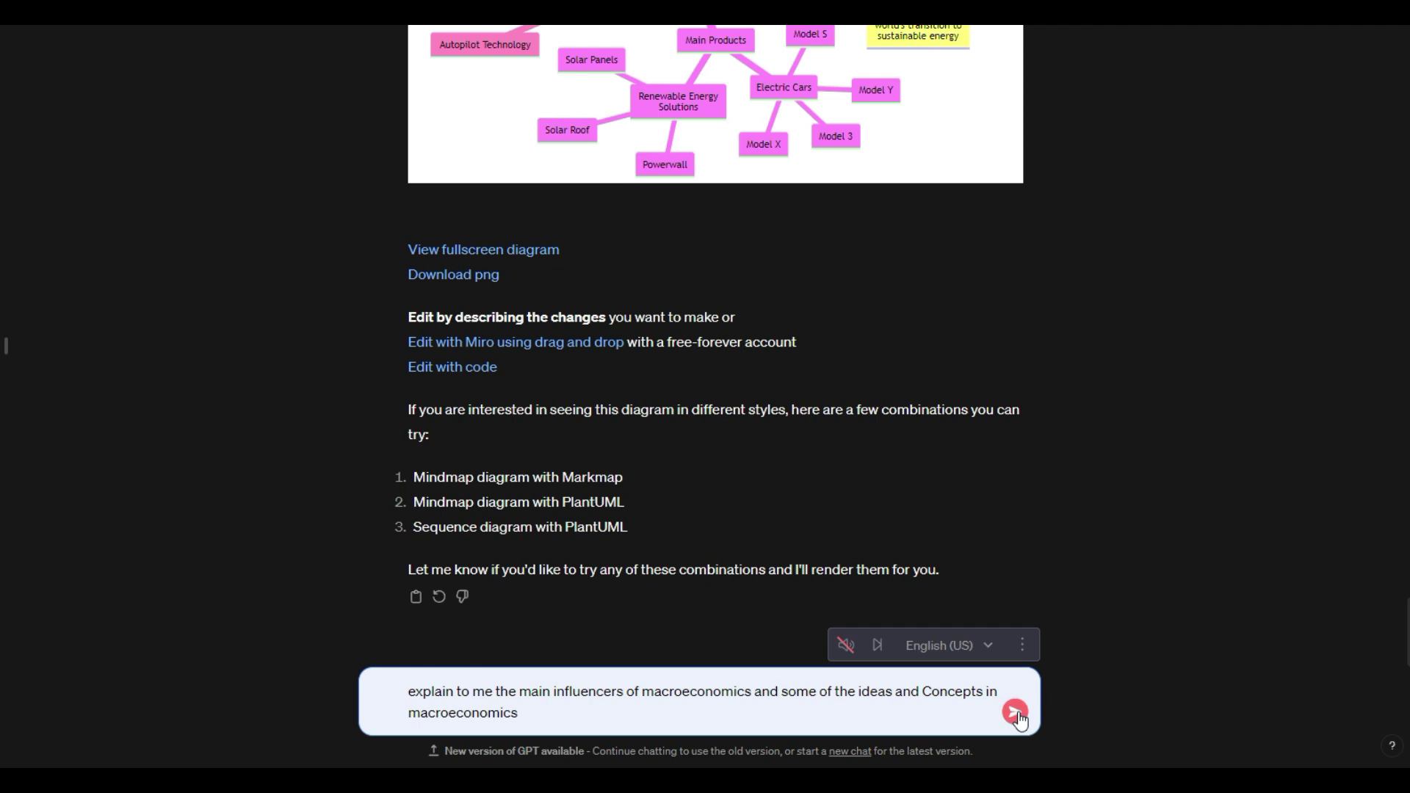
left_click(1018, 714)
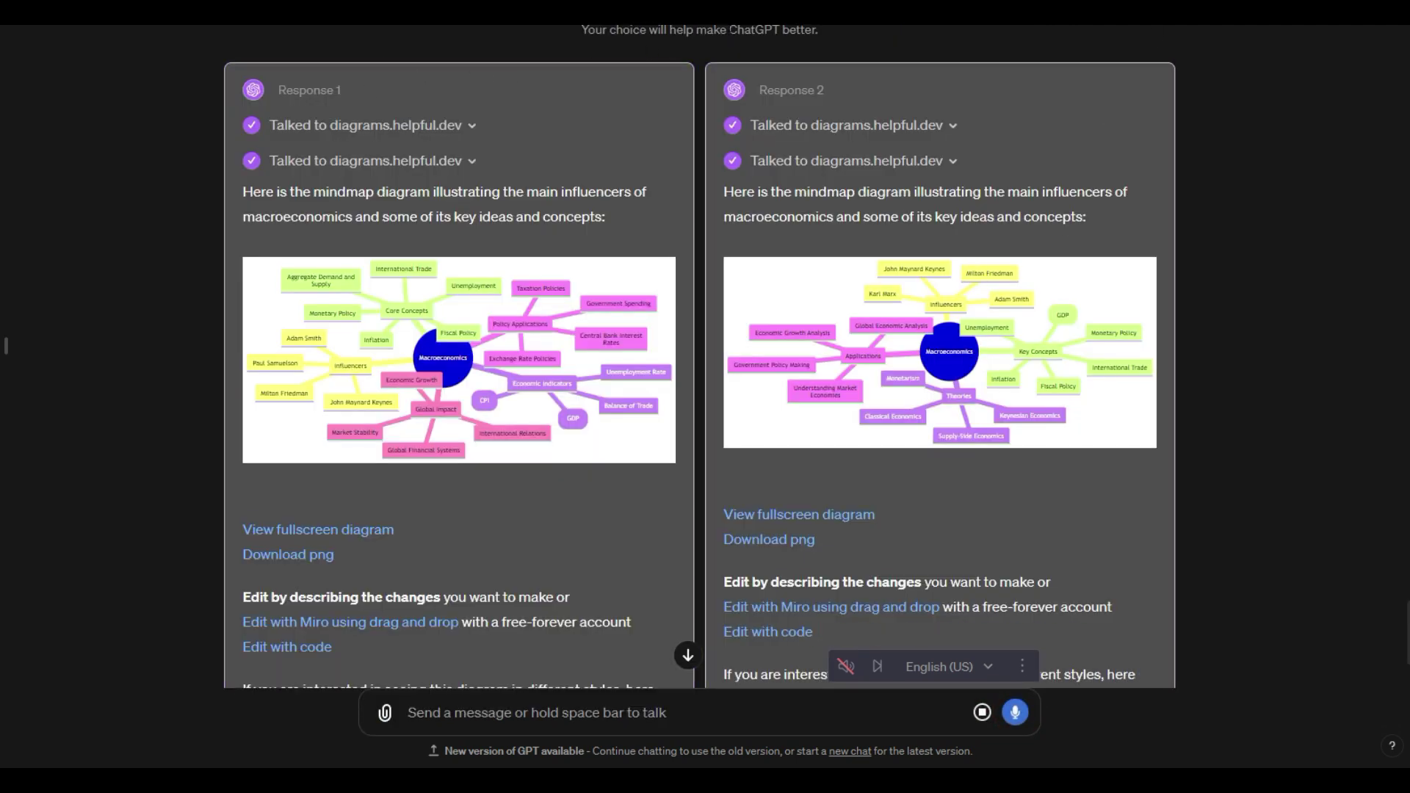
- Compare the two alternative macroeconomics mind map responses side by side
scroll(570, 67, "up", 1)
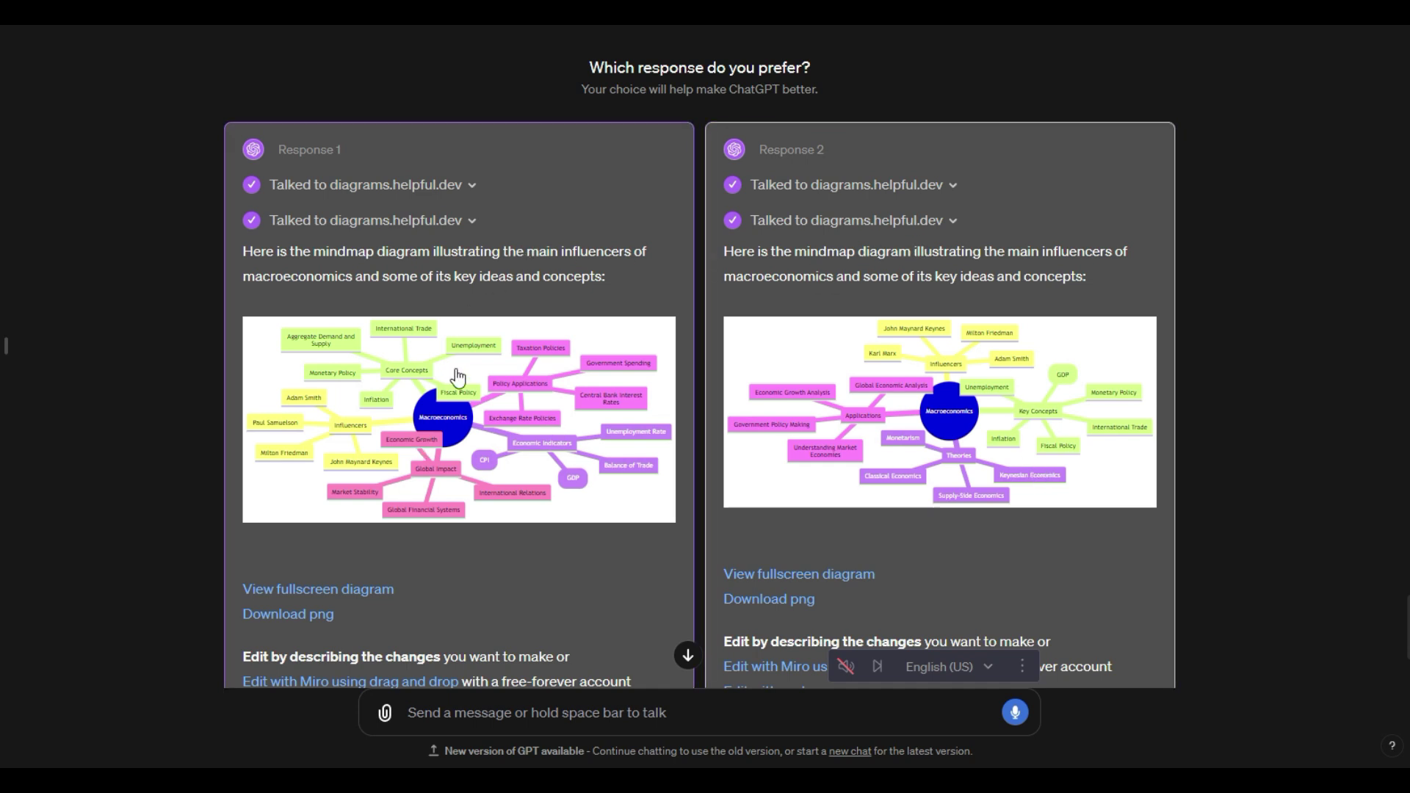
scroll(457, 376, "down", 1)
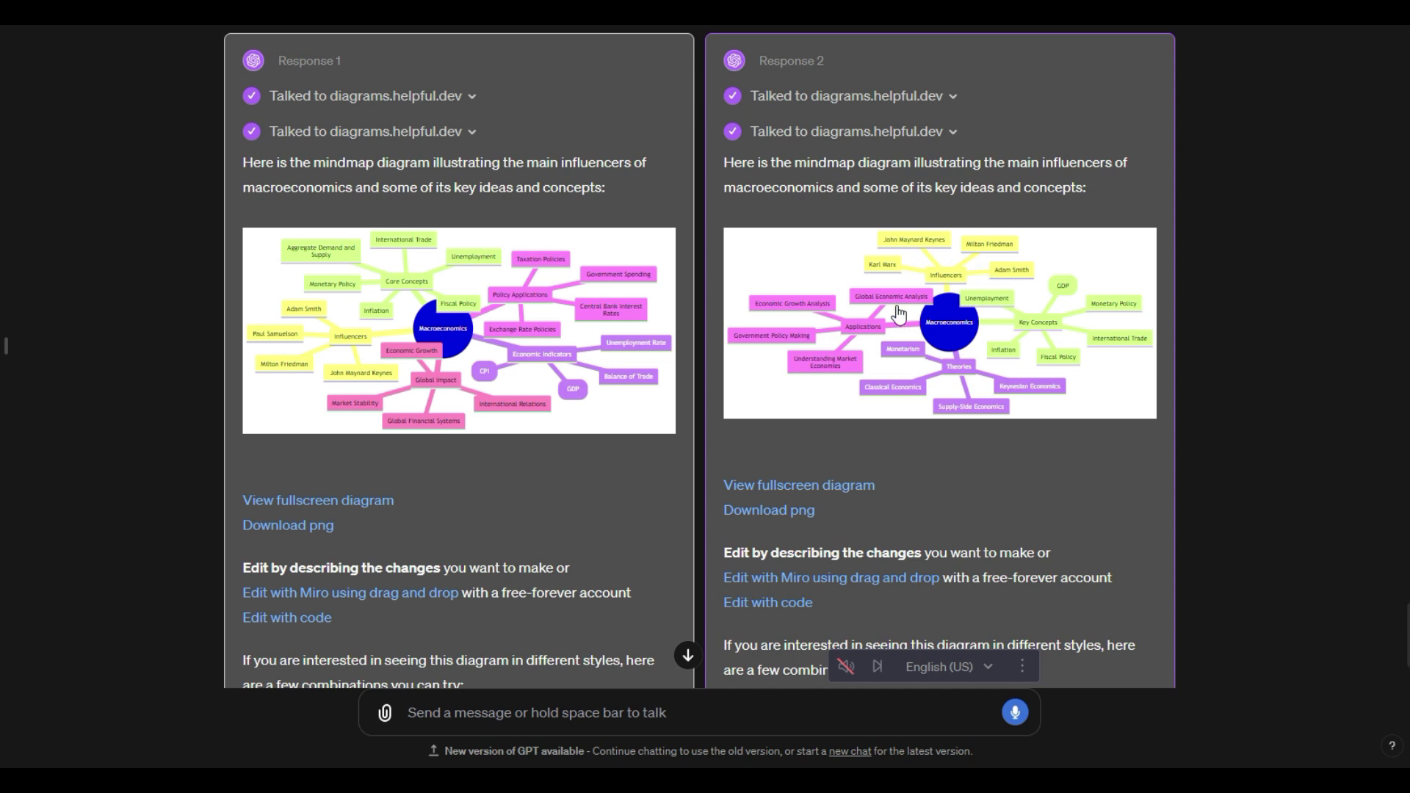
scroll(1002, 482, "down", 1)
- Keep Response 2 as the preferred answer and open its macroeconomics mind map full-size
left_click(1016, 466)
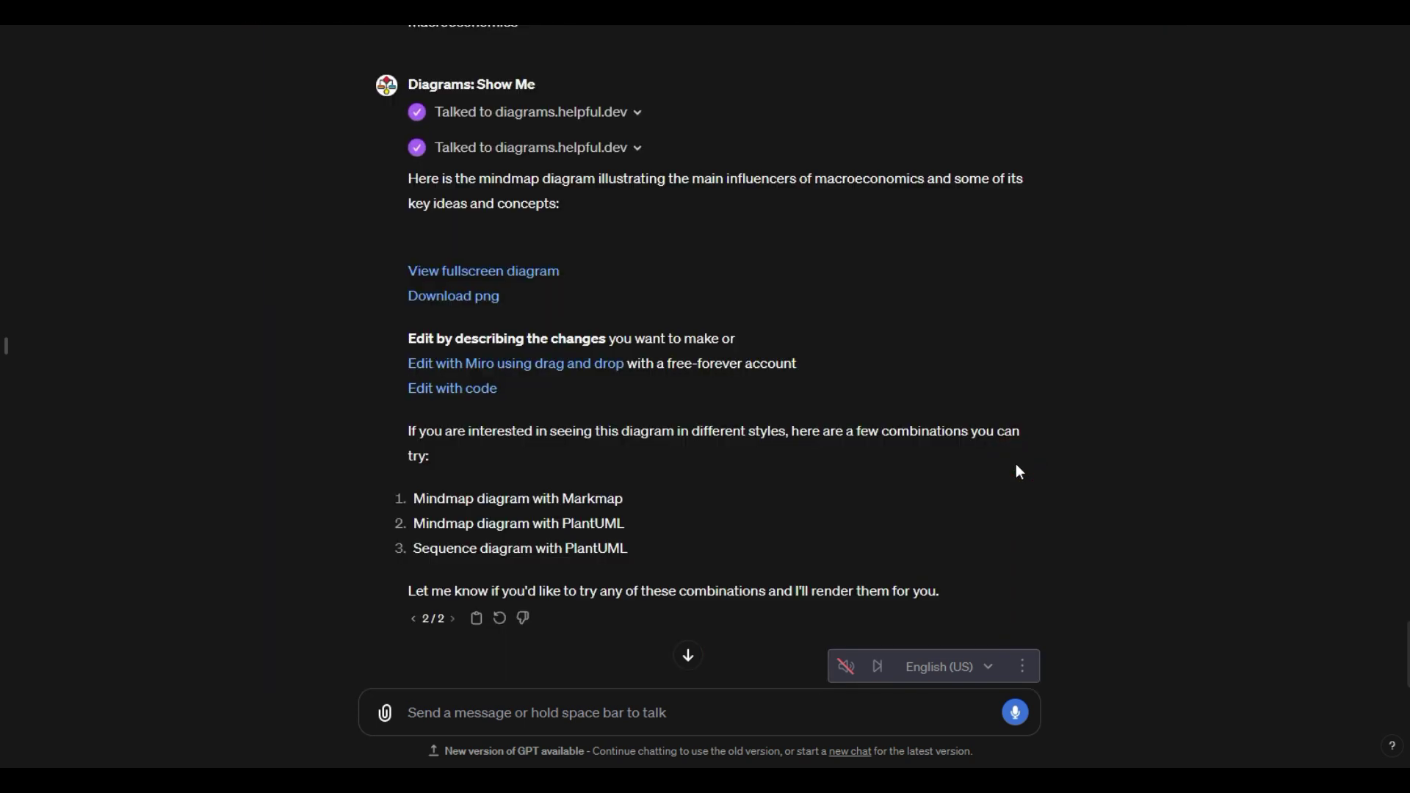
scroll(1007, 468, "down", 2)
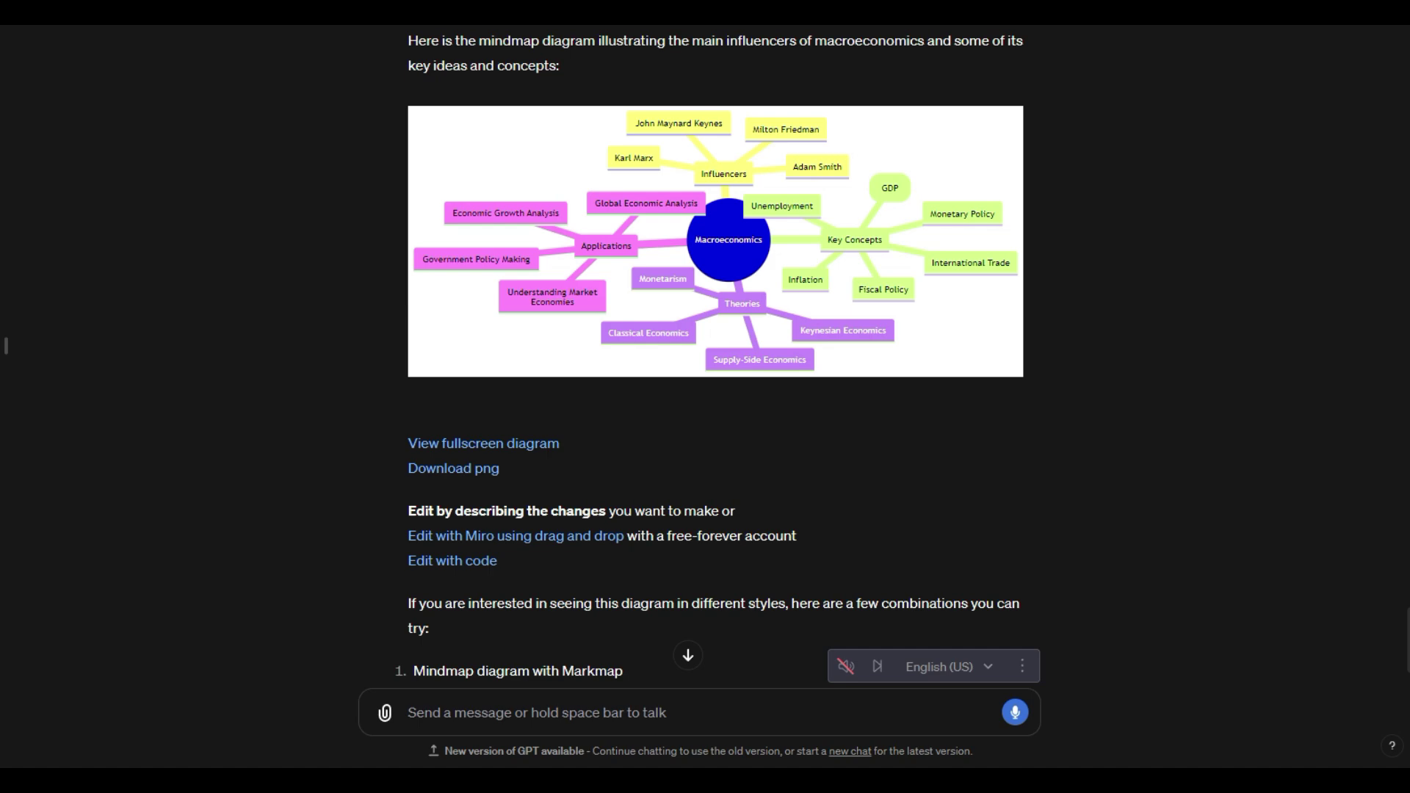
left_click(484, 443)
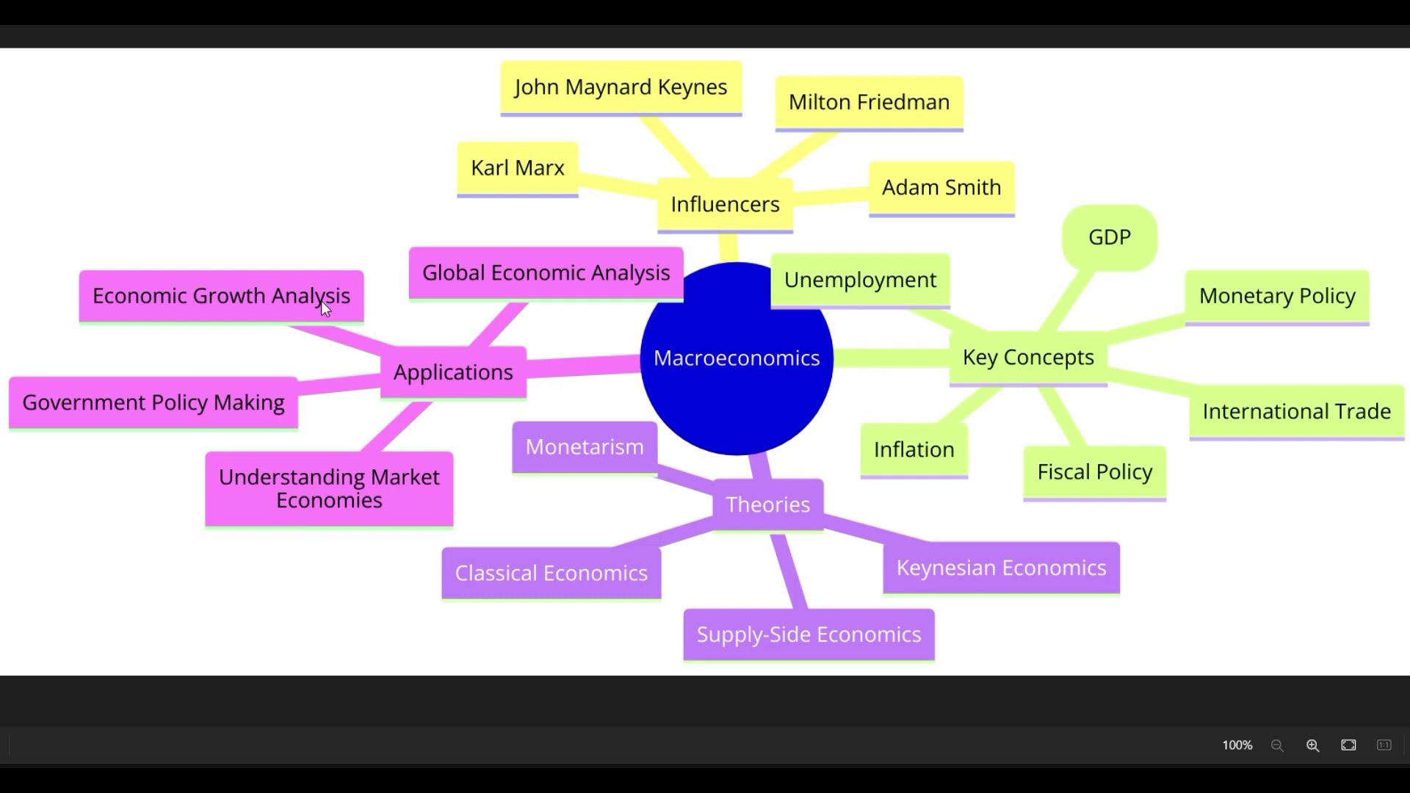
- Ask by voice for natural household, garden and farm sources of nitrogen, phosphorus and potassium
key("Escape")
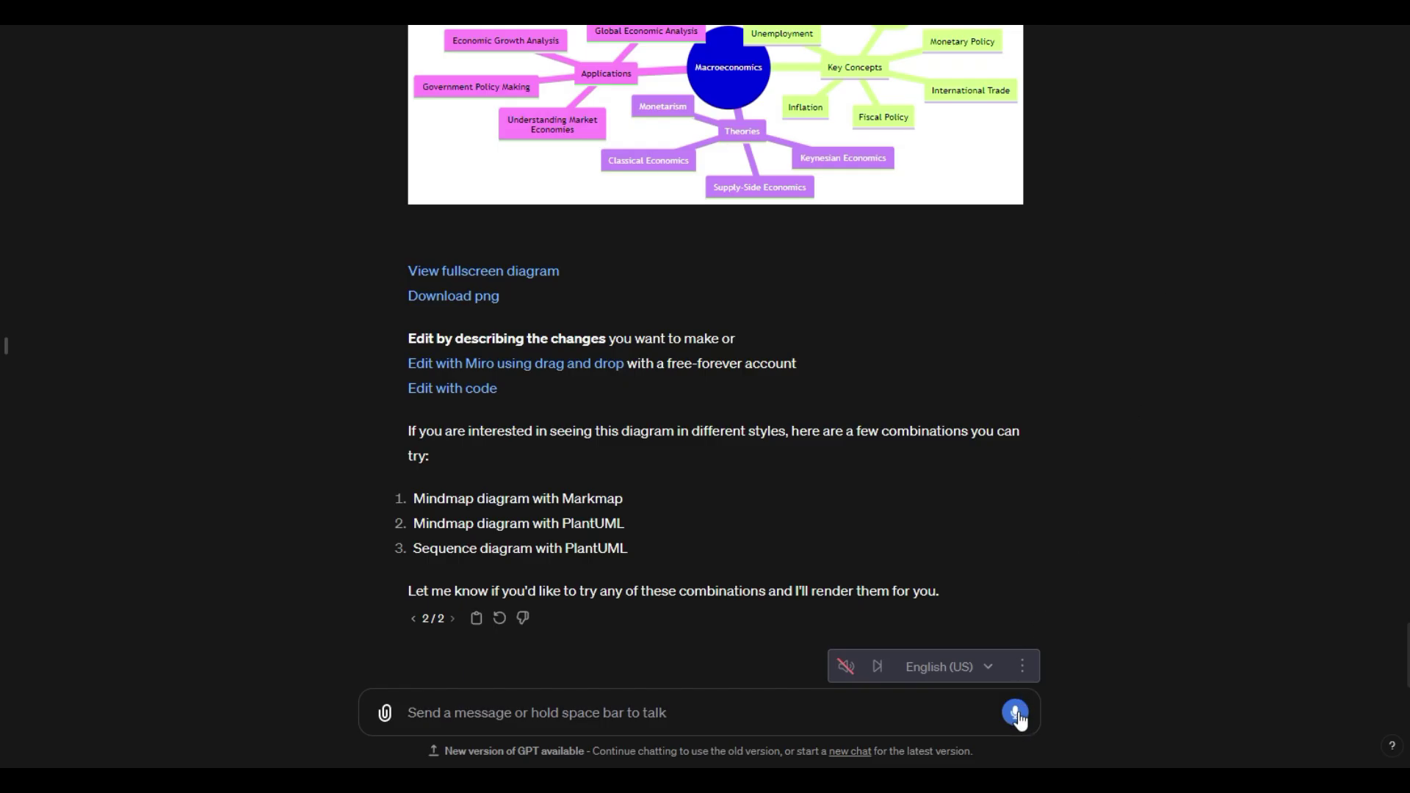
key("space")
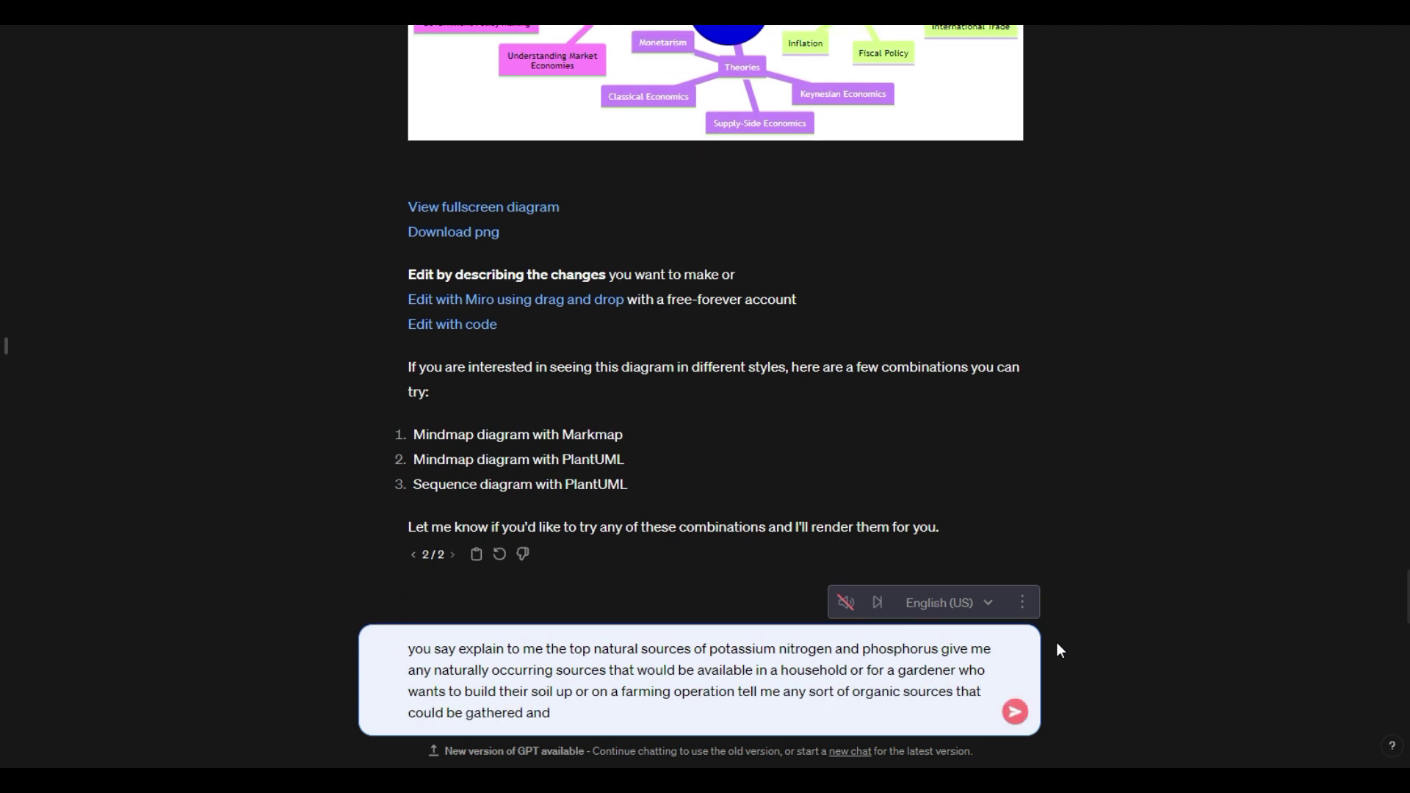
left_click(1018, 705)
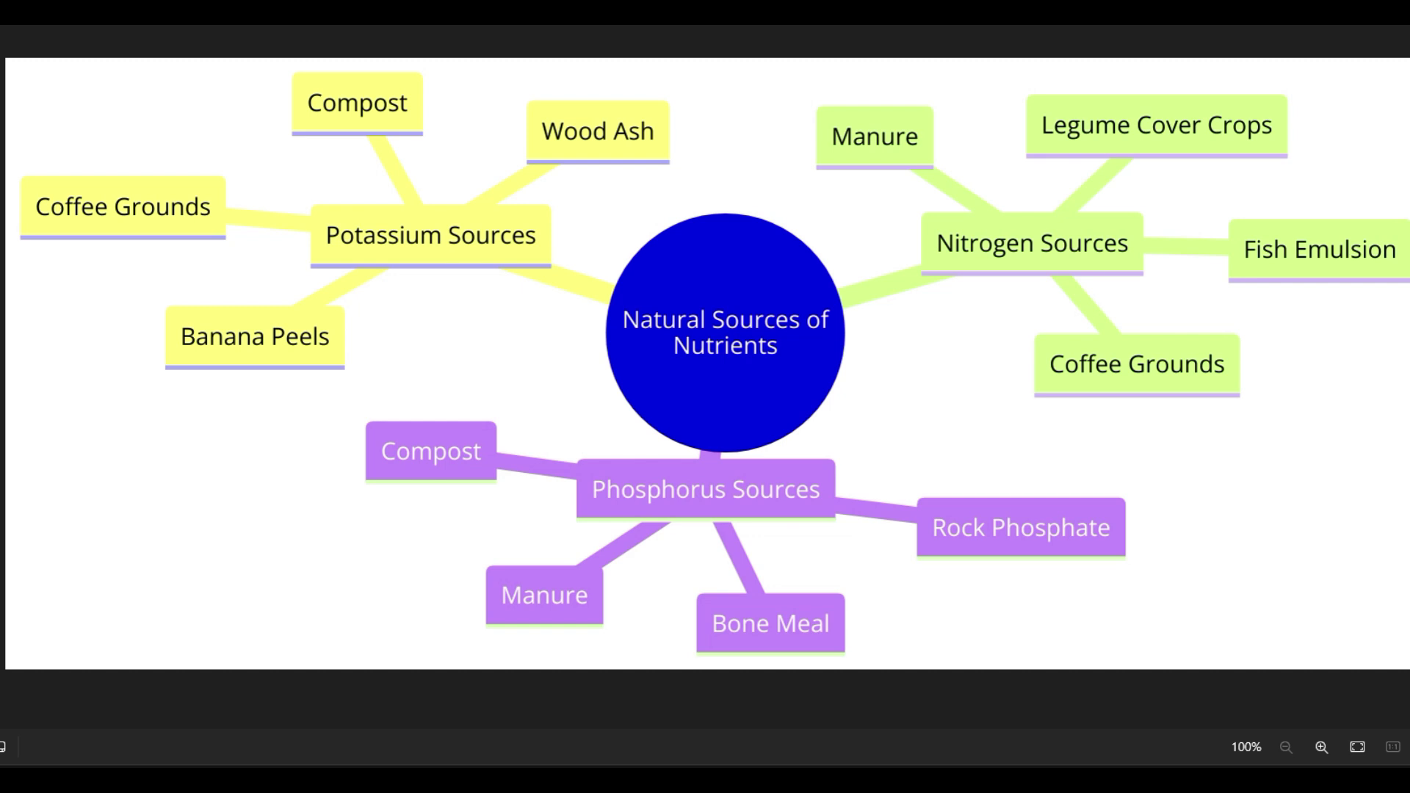
- Close the full-size Natural Sources of Nutrients mind map to return to the chat
key("Escape")
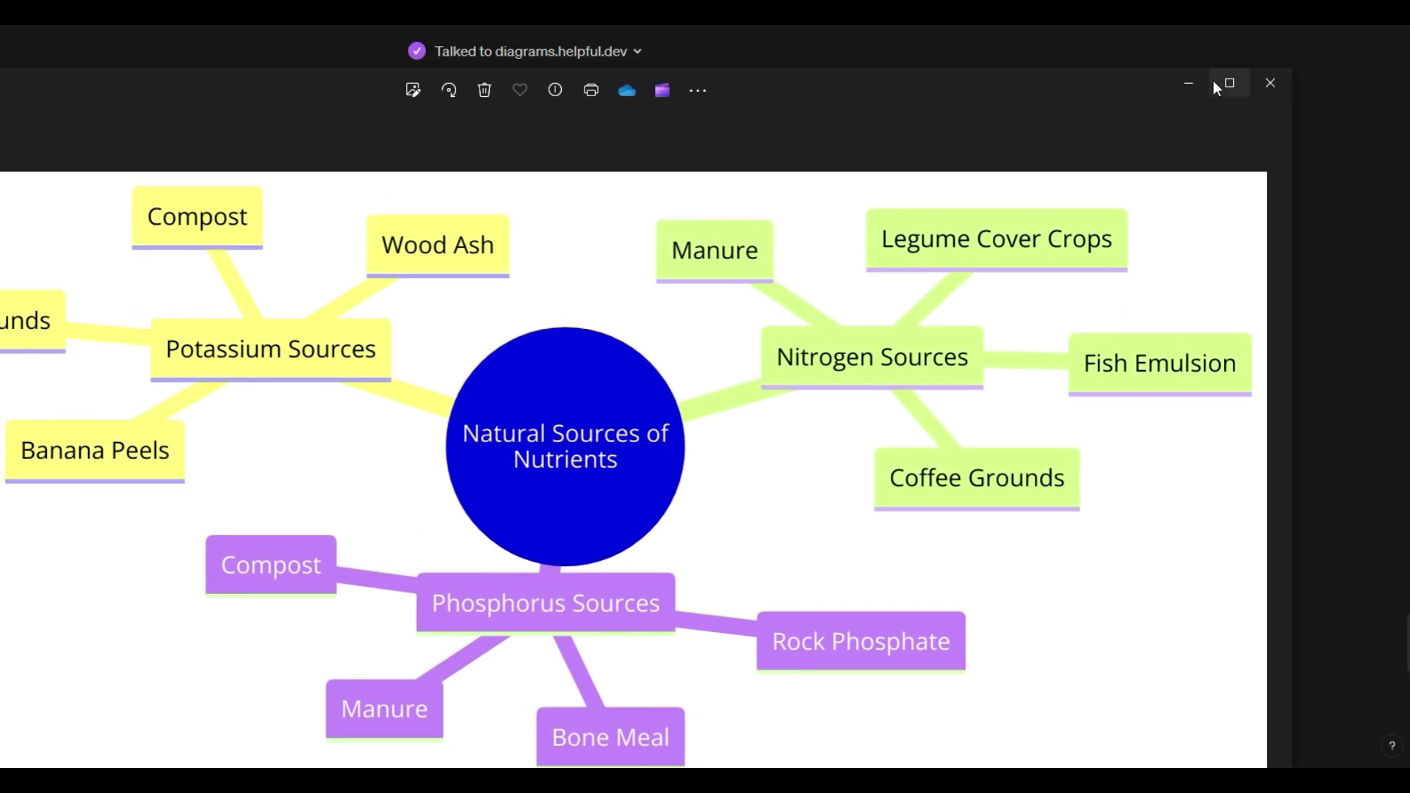
- Dictate and send a question on the sources and industrial production of phosphorus, potassium and nitrogen
left_click(1196, 79)
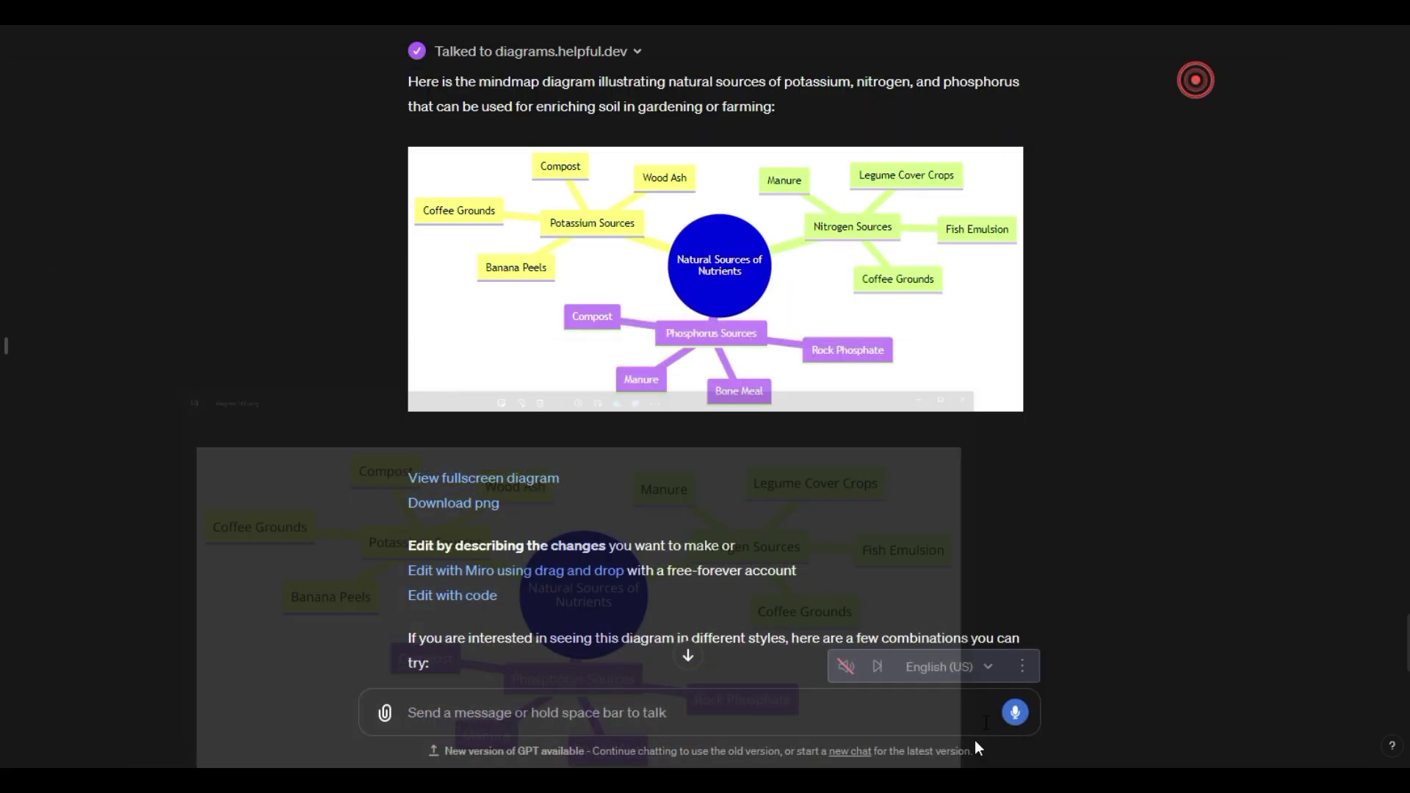
left_click(1015, 712)
scroll(1000, 549, "down", 2)
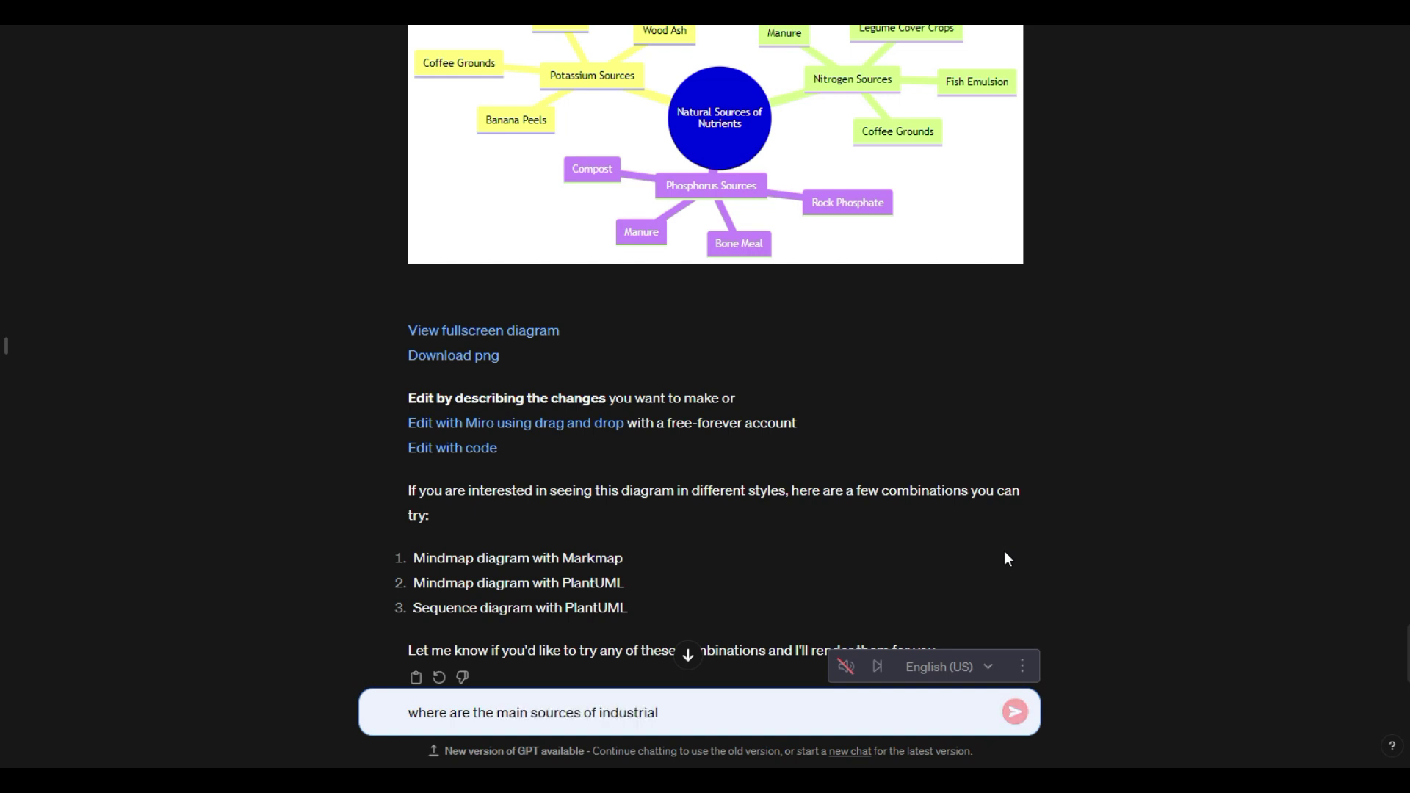
type("phorus potassium and nitrogen and")
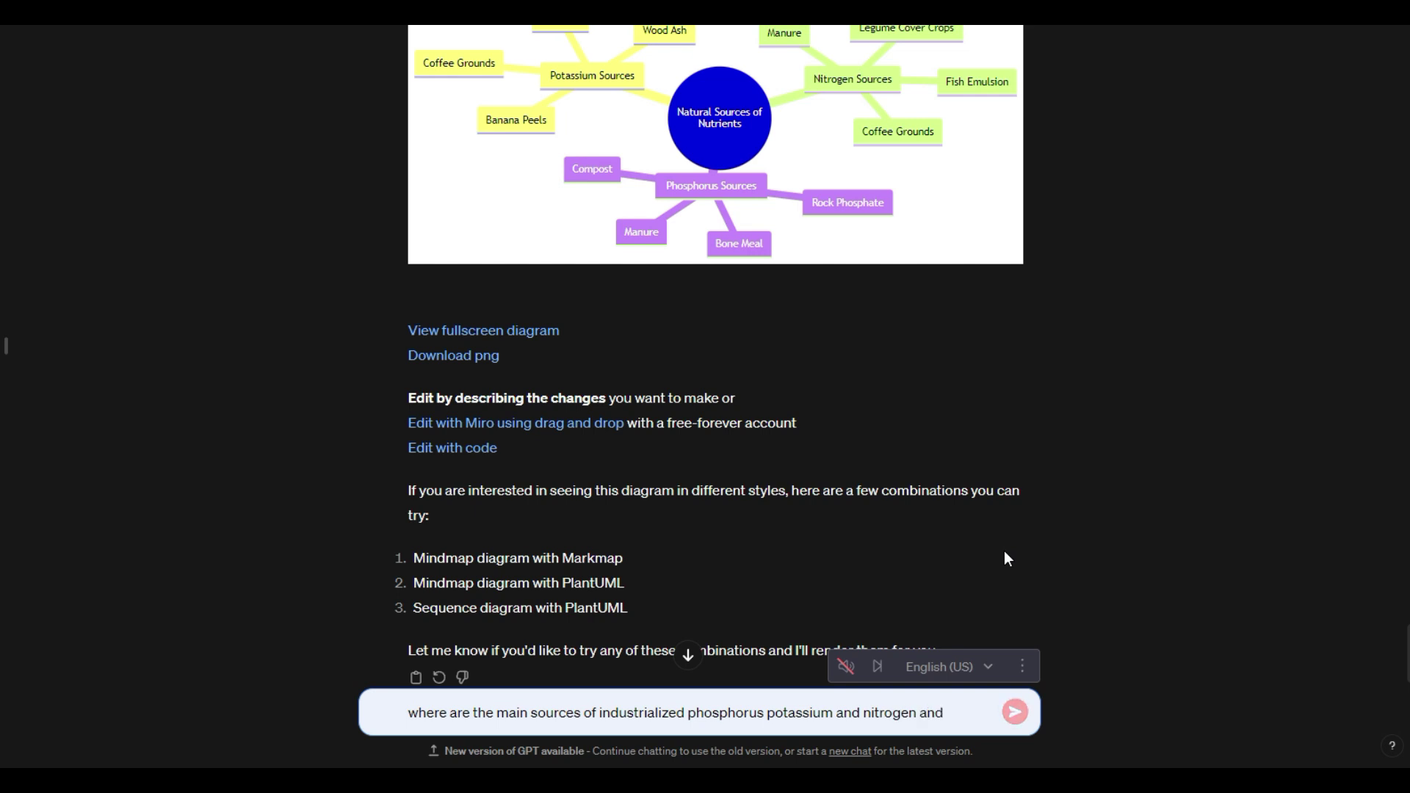
type(" how are those things produced on an industrial scale")
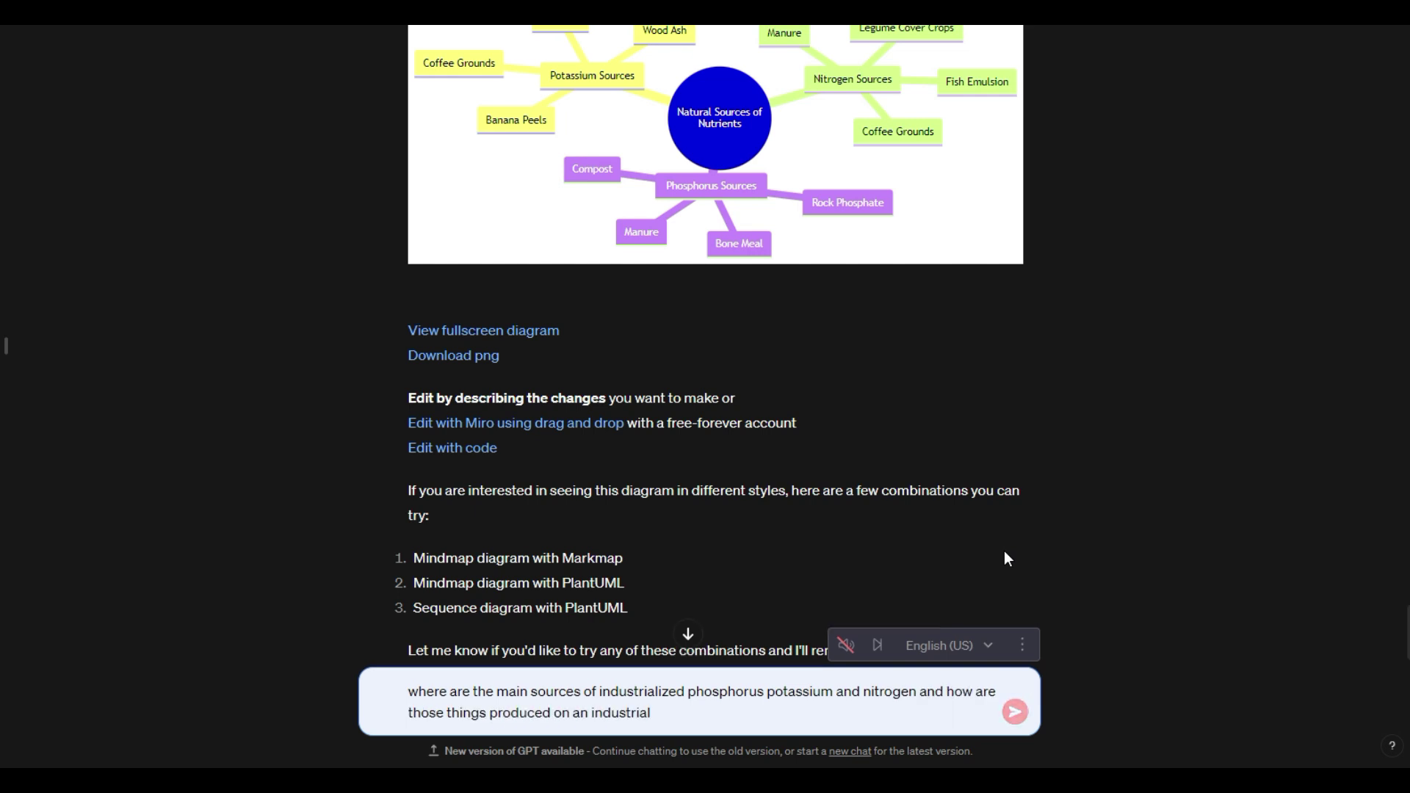
left_click(1015, 712)
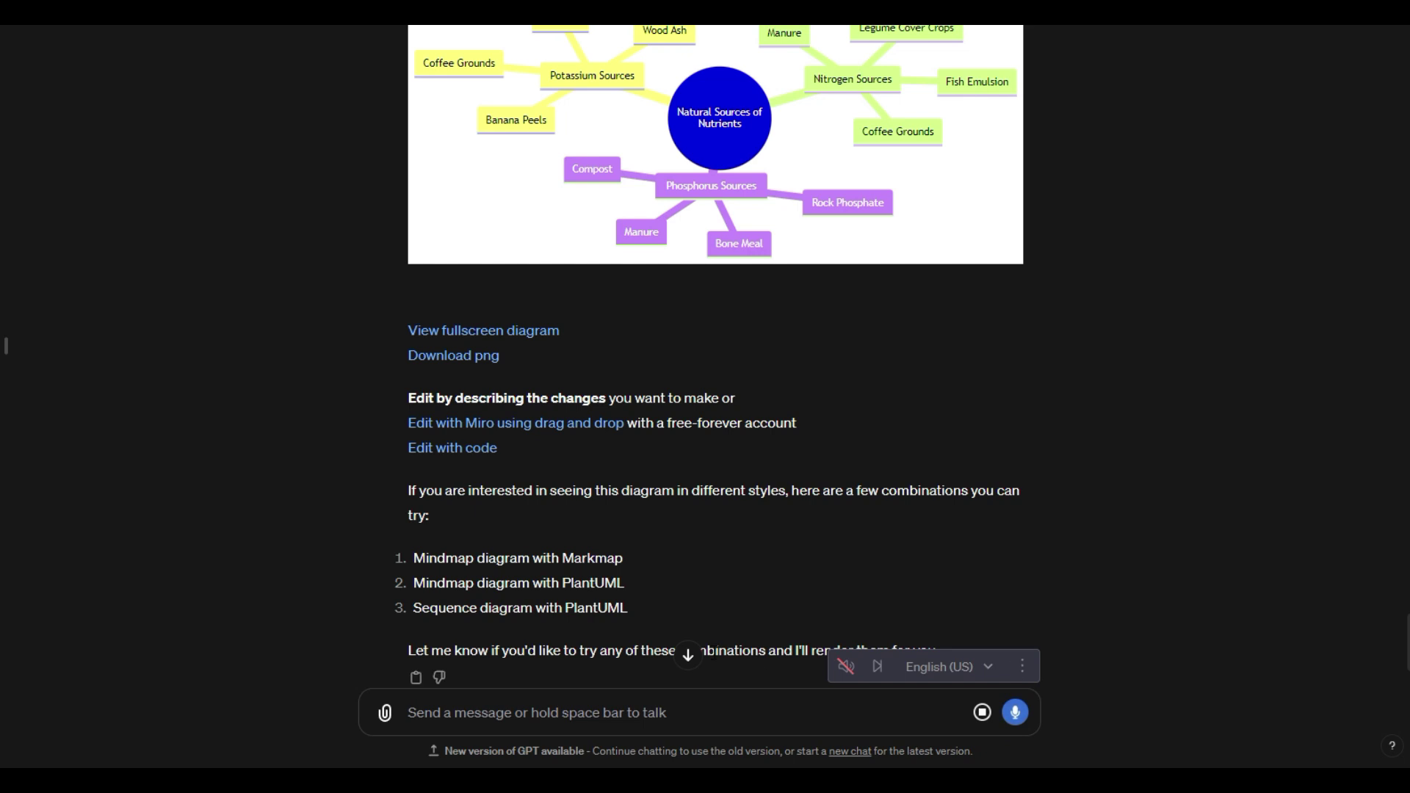
- Jump to the newest reply and close the full-size Industrial Sources of Fertilizers mind map
left_click(689, 656)
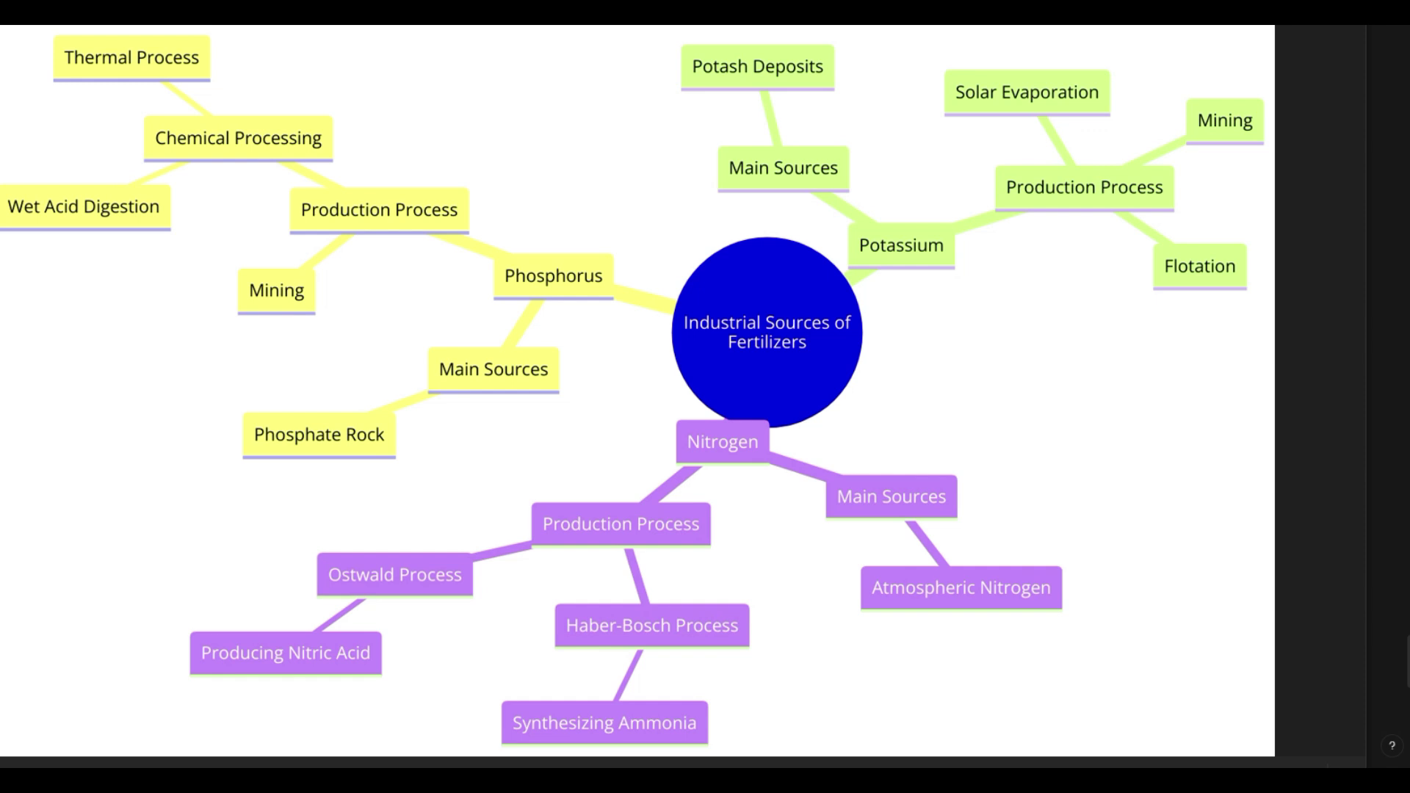
key("Escape")
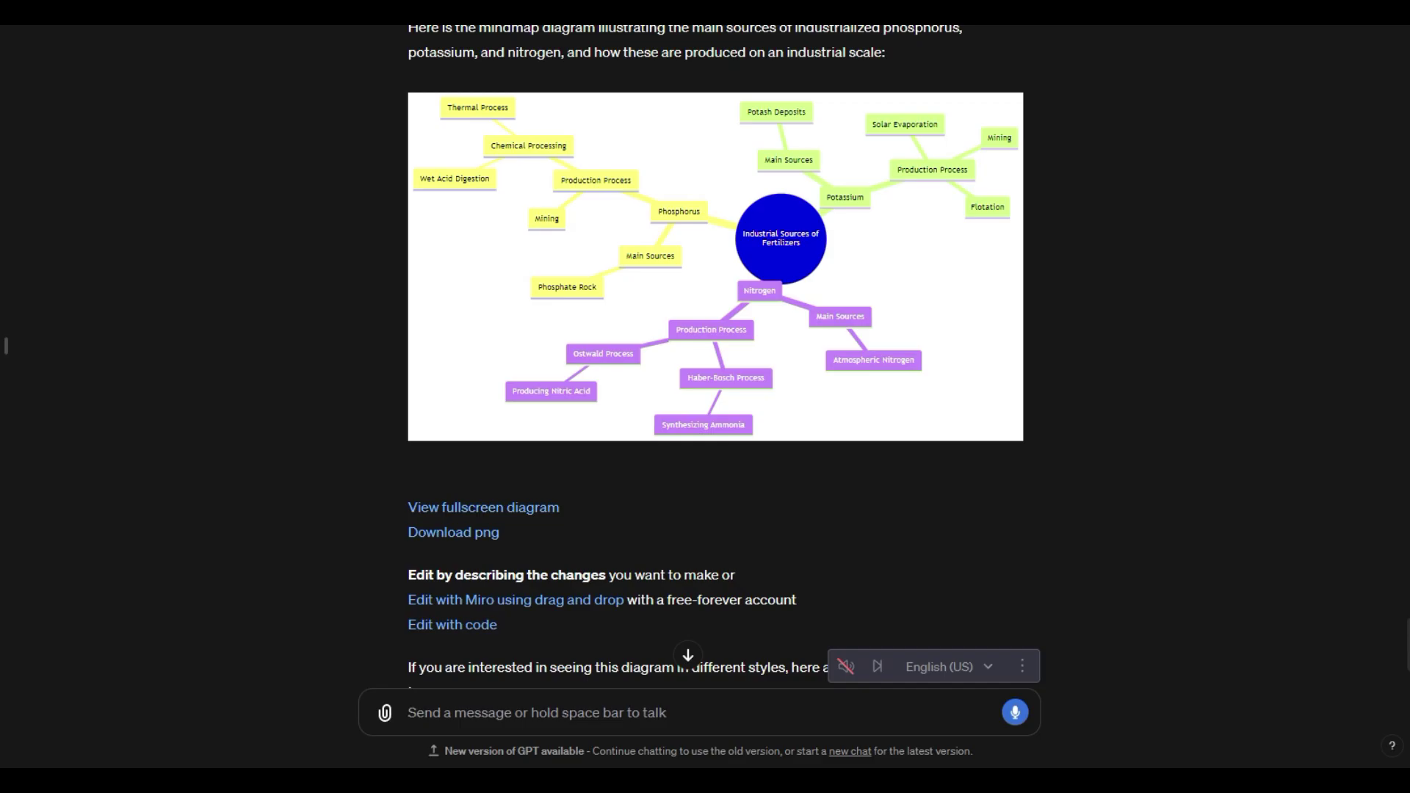